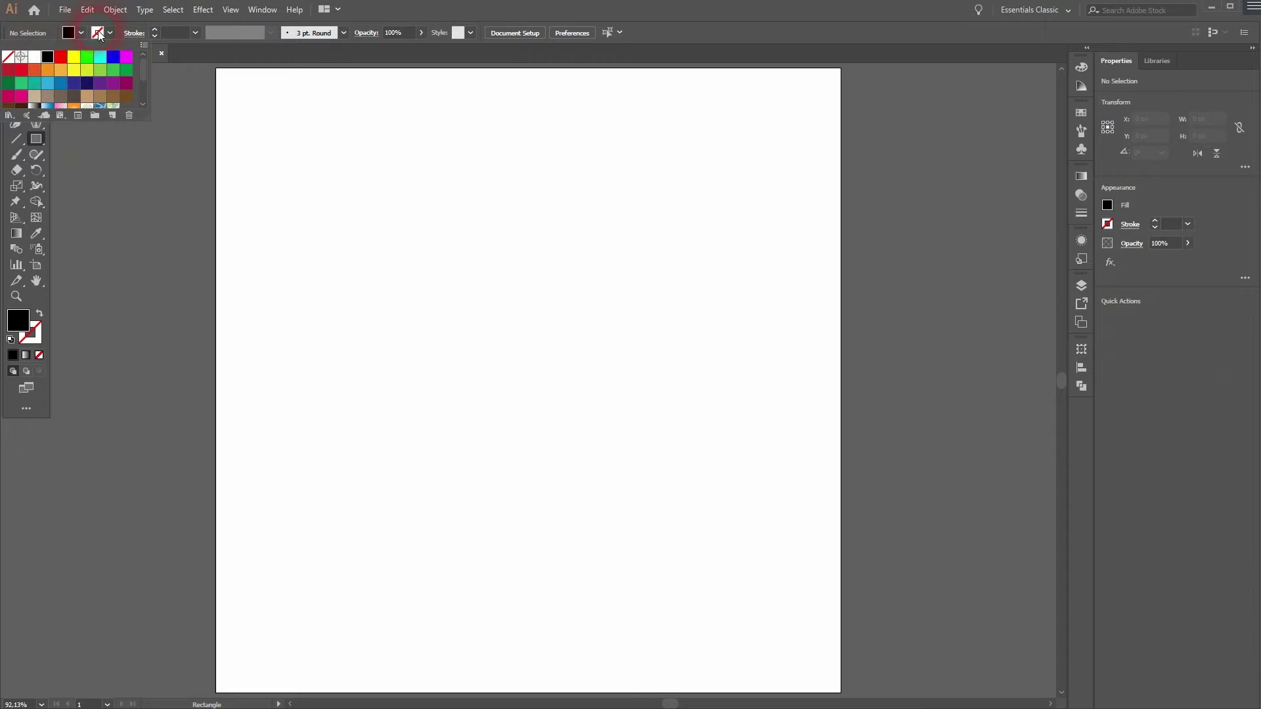
Step: Draw a tall black rectangle without a stroke, about 37 by 269 px, on the left half of the artboard
left_click(99, 34)
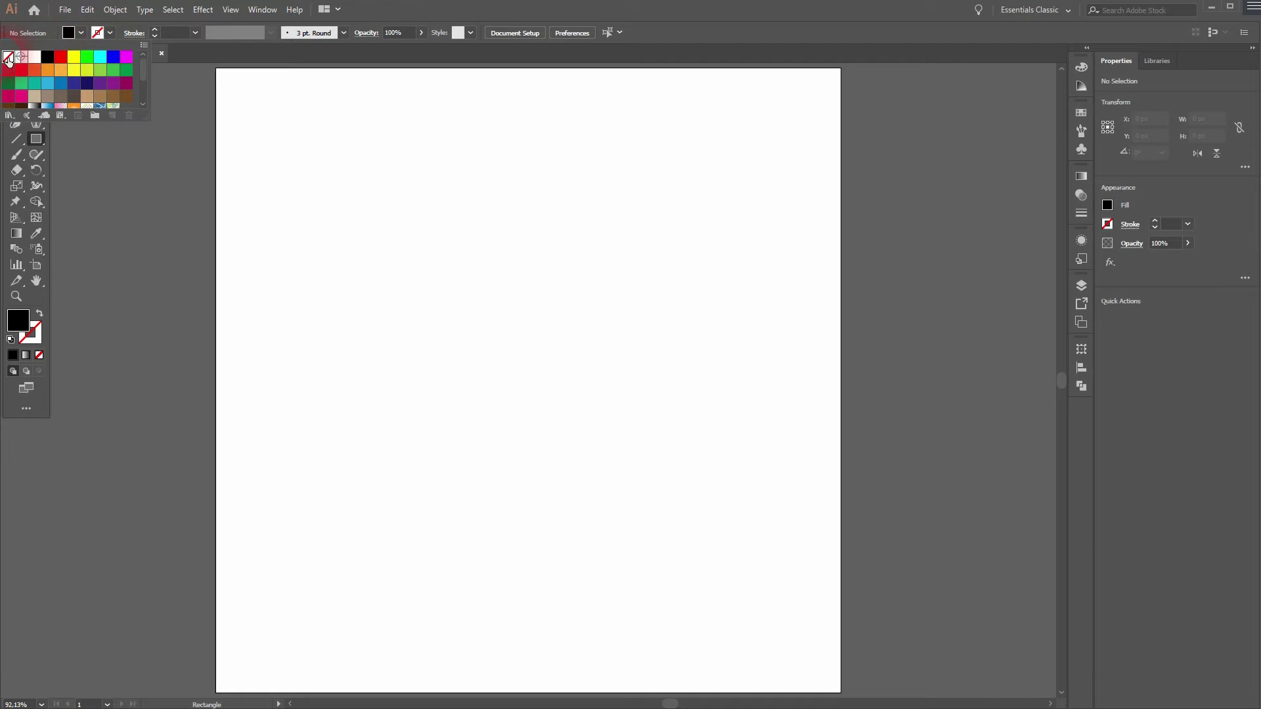
left_click(456, 327)
left_click_drag(361, 222, 390, 432)
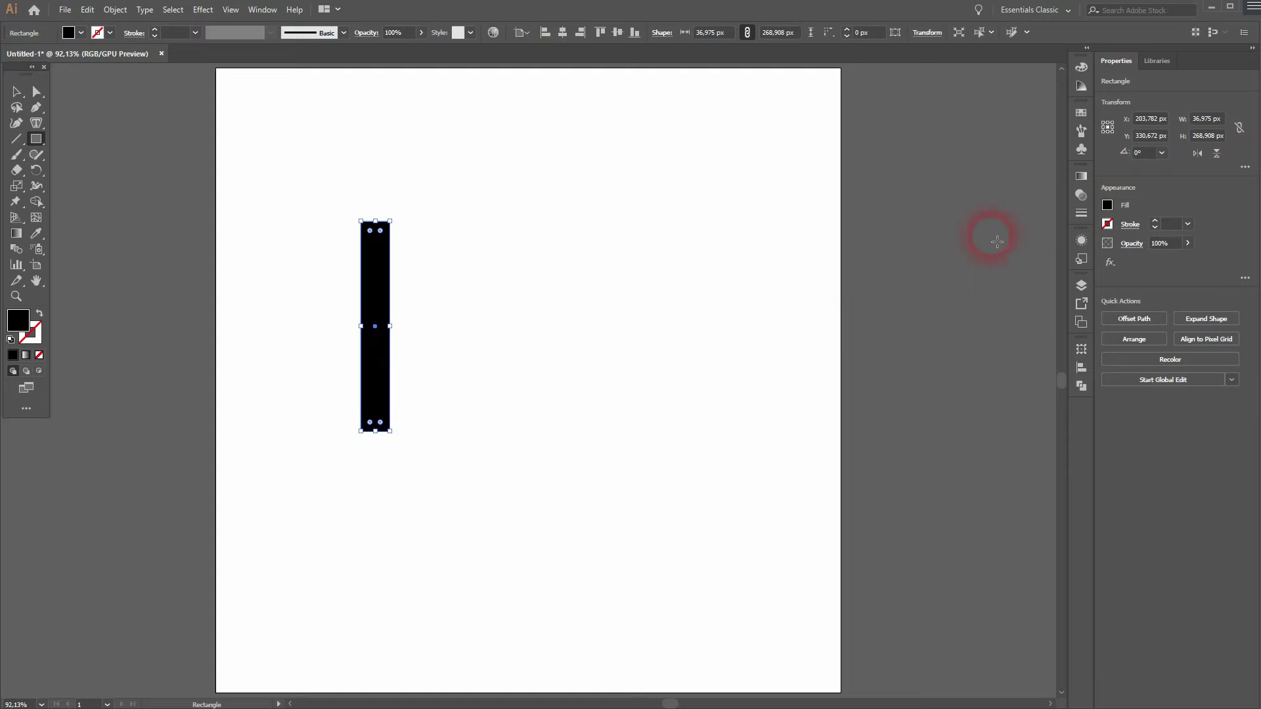
Step: Scale the rectangle proportionally to 20 px wide and stretch its top edge upward to a height of about 161 px
left_click(263, 9)
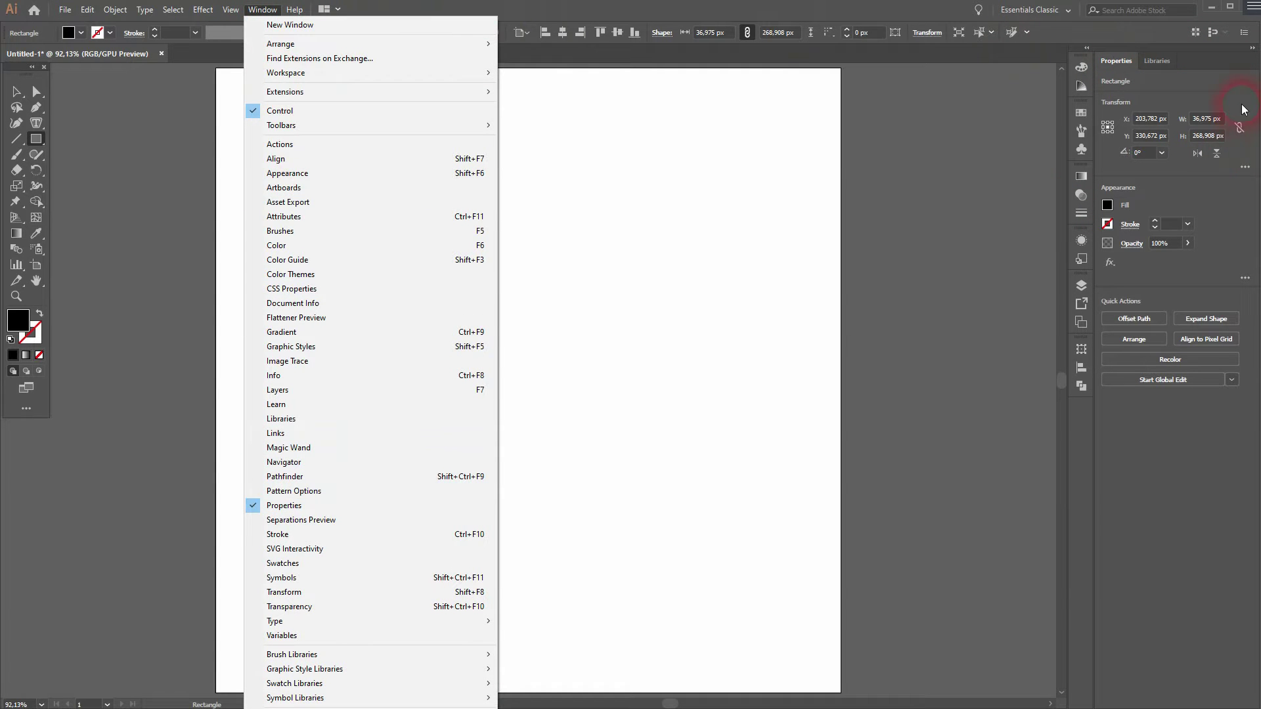
left_click(1213, 120)
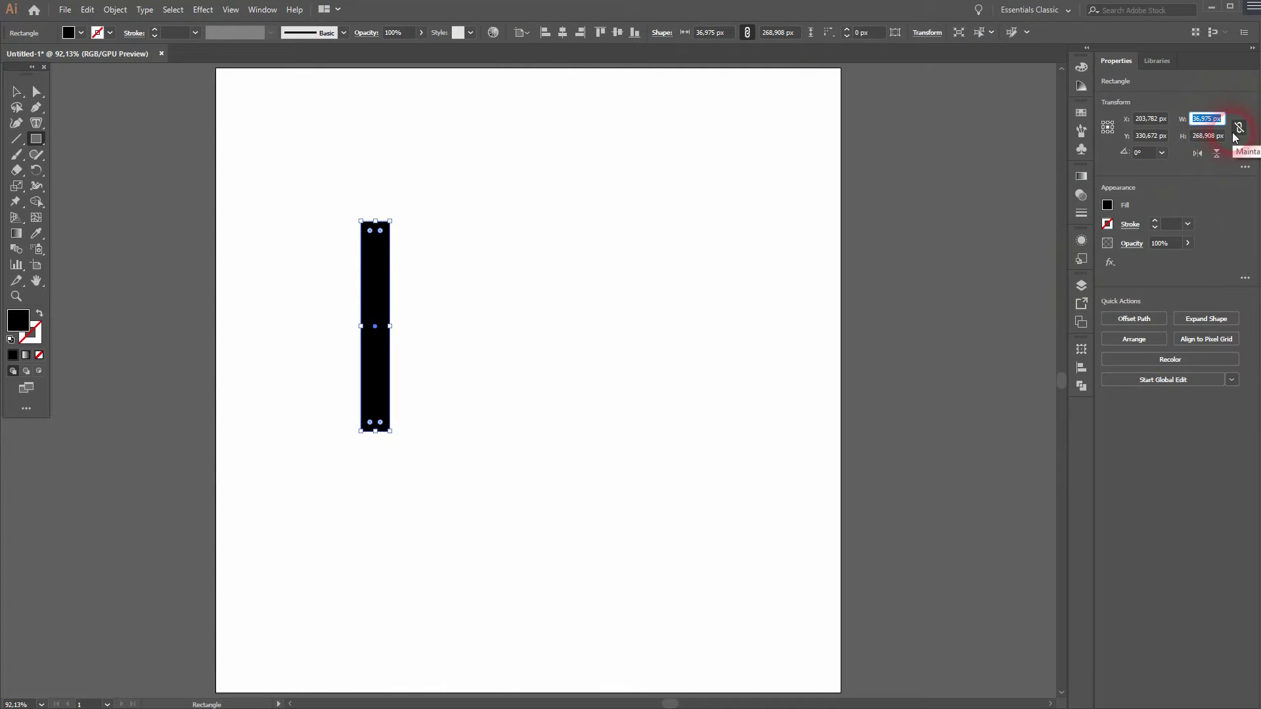
key("Return")
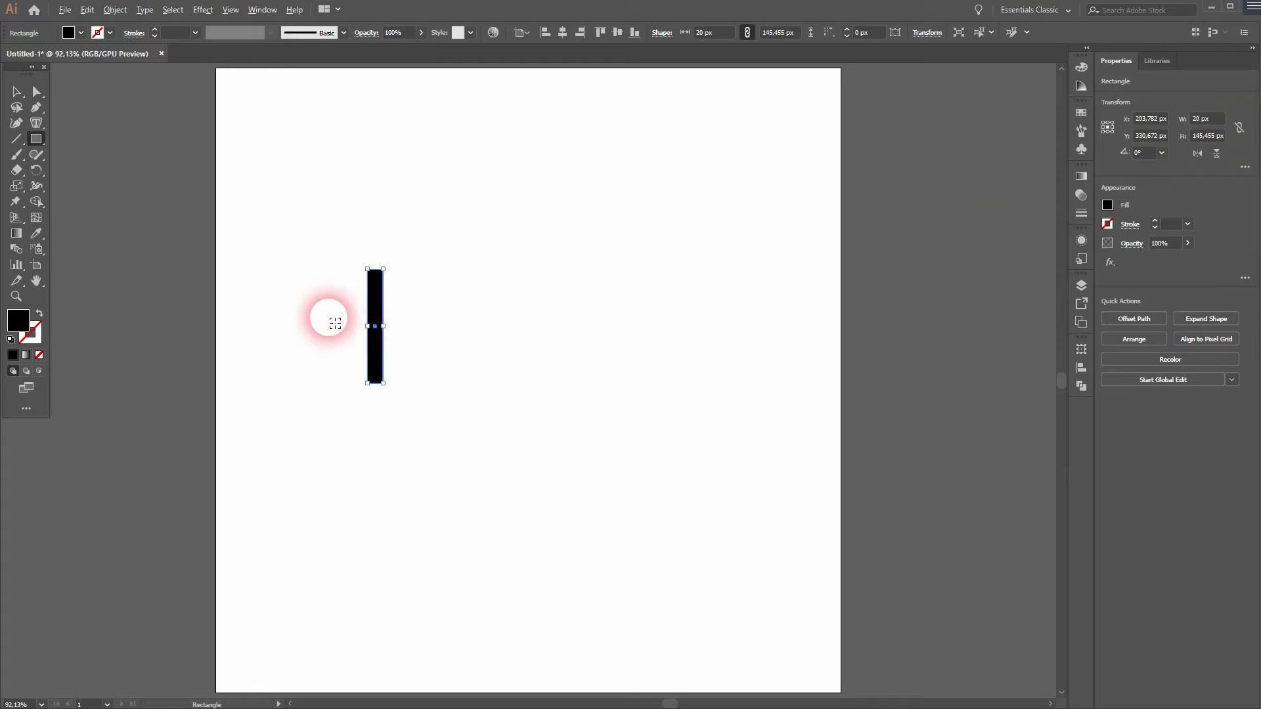
scroll(406, 298, "up", 3)
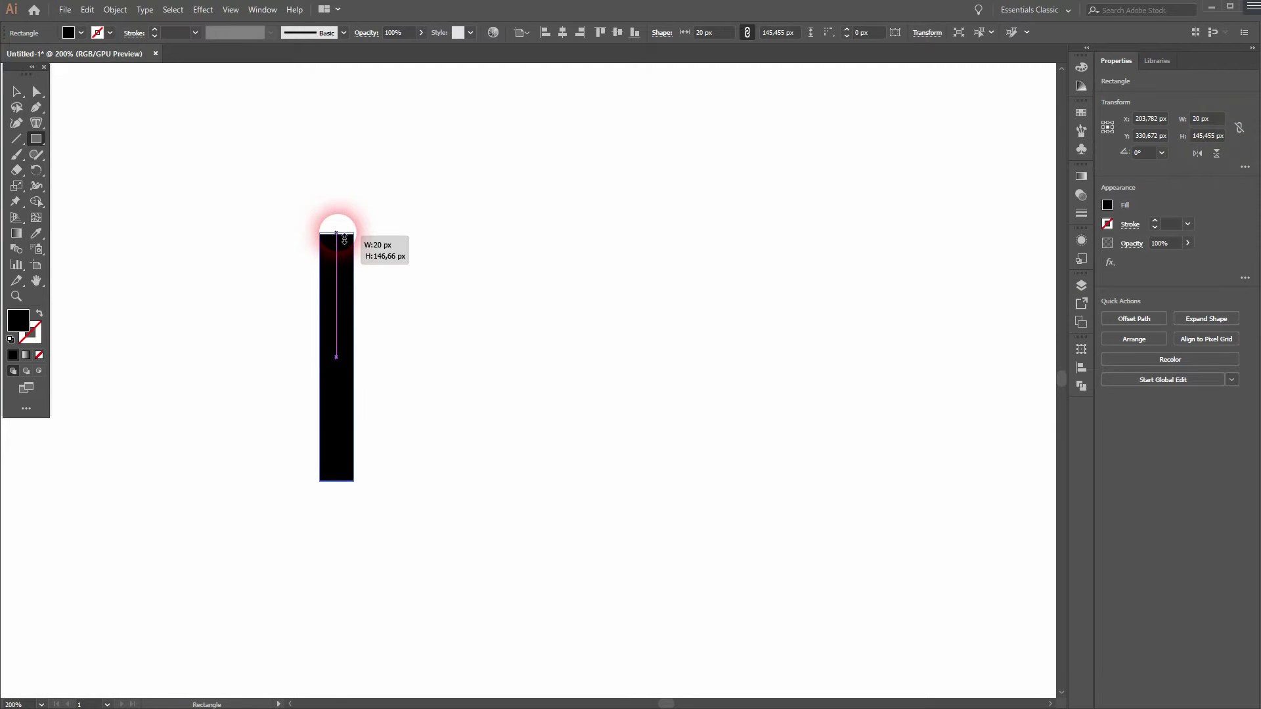
left_click_drag(337, 233, 337, 209)
Step: Place a copy of the black vertical bar about 149 px to the left of the original
left_click_drag(336, 312, 157, 302)
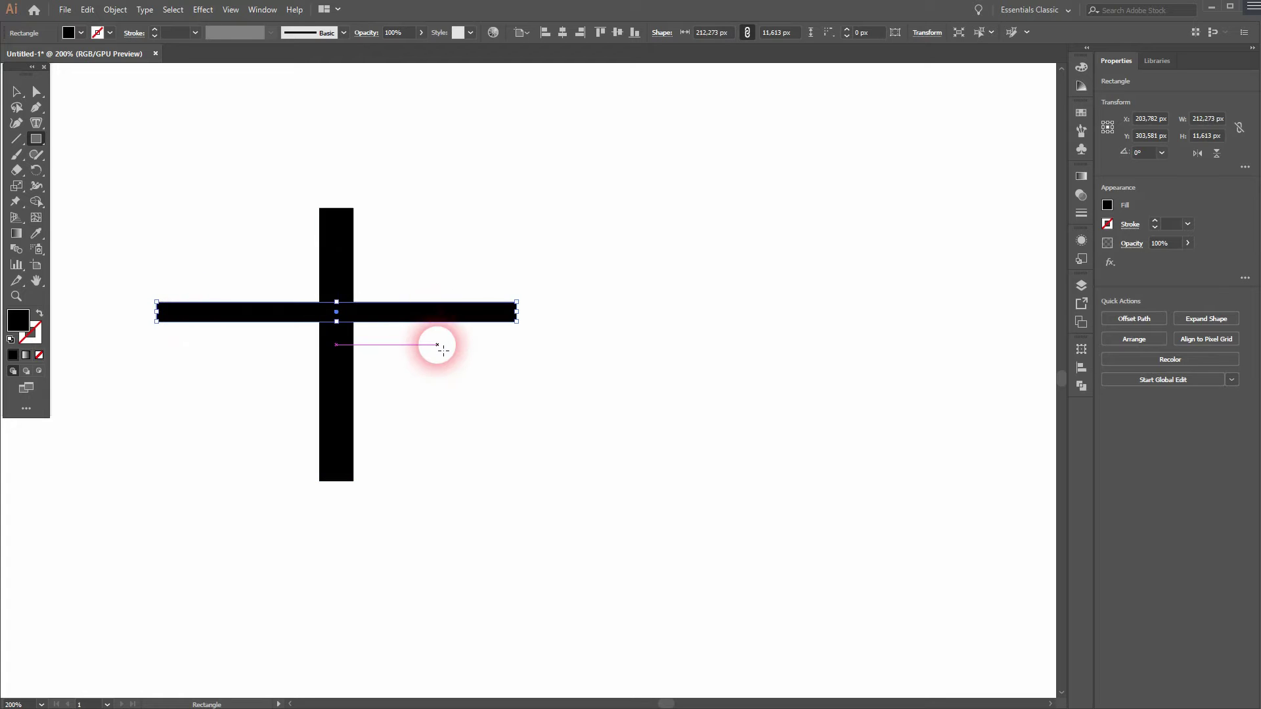
key("Delete")
key("v")
left_click(337, 292)
left_click_drag(337, 293, 85, 297, "alt")
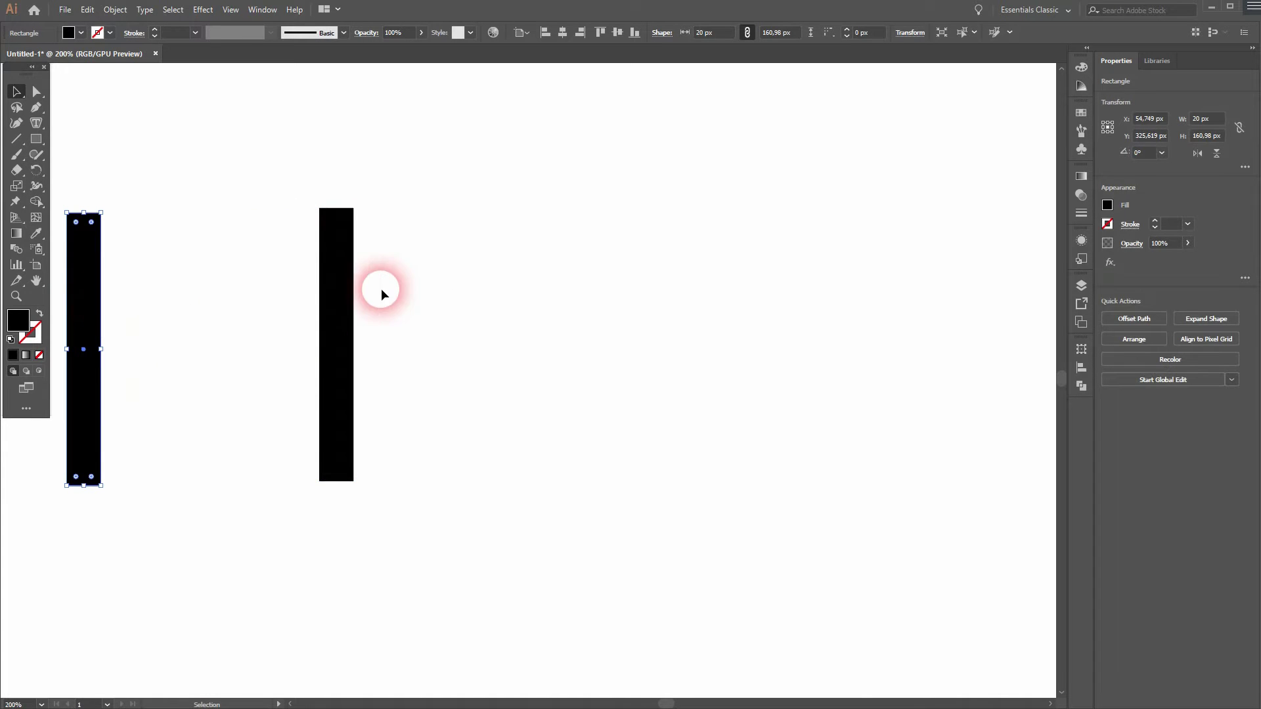
Step: Fill the original bar with light blue
left_click(332, 290)
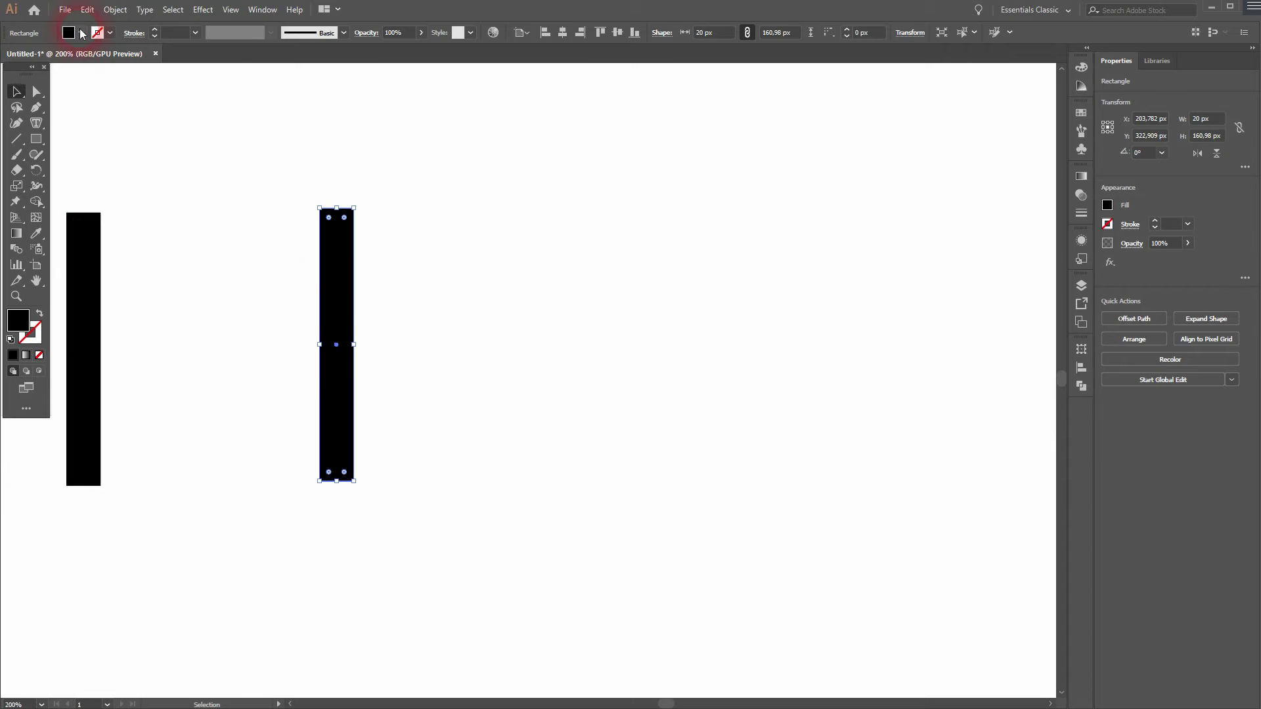
left_click(81, 33)
left_click(47, 82)
left_click(363, 292)
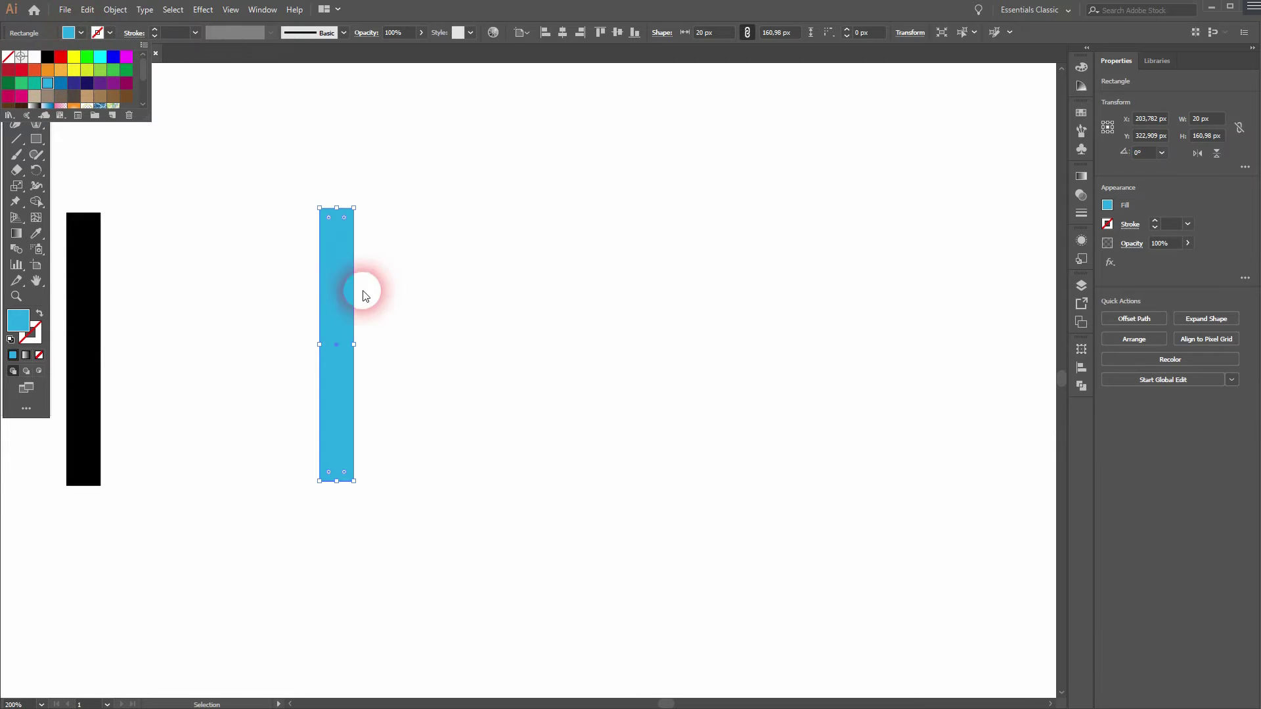
Step: Duplicate the blue bar about 42 px to its right, level with the original
left_click(397, 319)
left_click_drag(347, 297, 417, 301)
left_click_drag(412, 257, 411, 254)
Step: Shear the copied blue bar by -25° along the horizontal axis
right_click(411, 258)
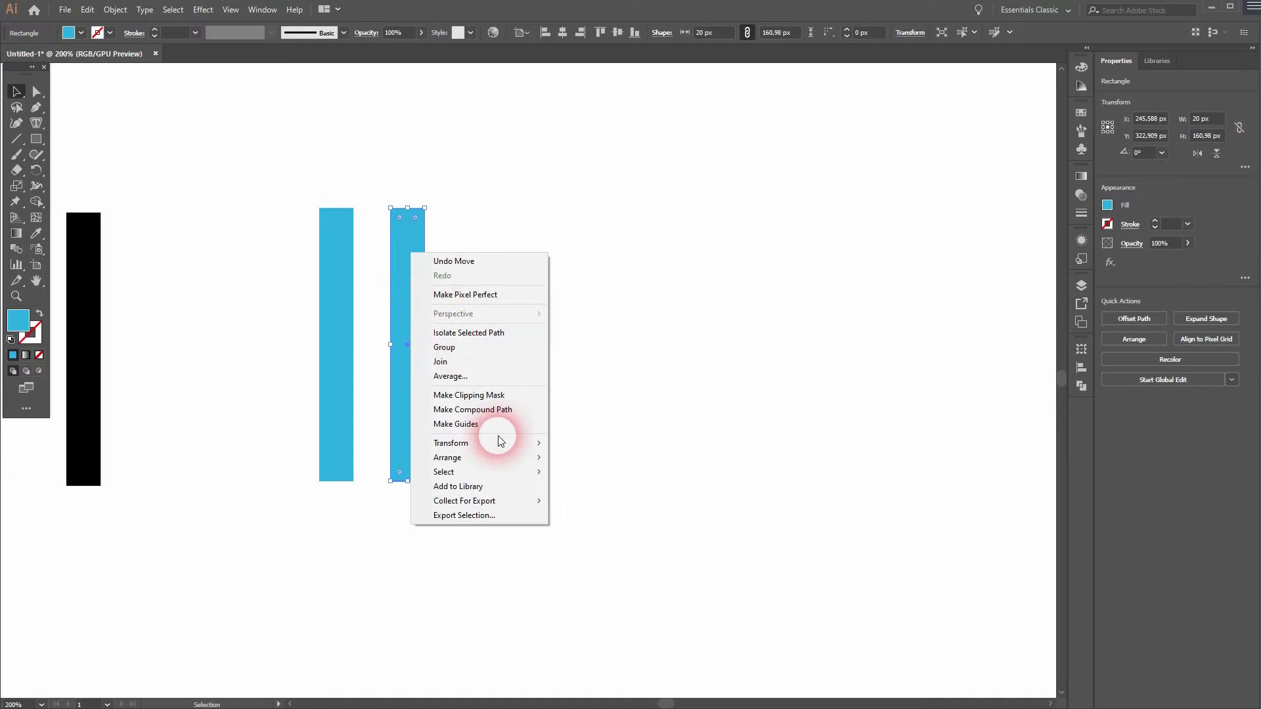
mouse_move(499, 442)
left_click(613, 523)
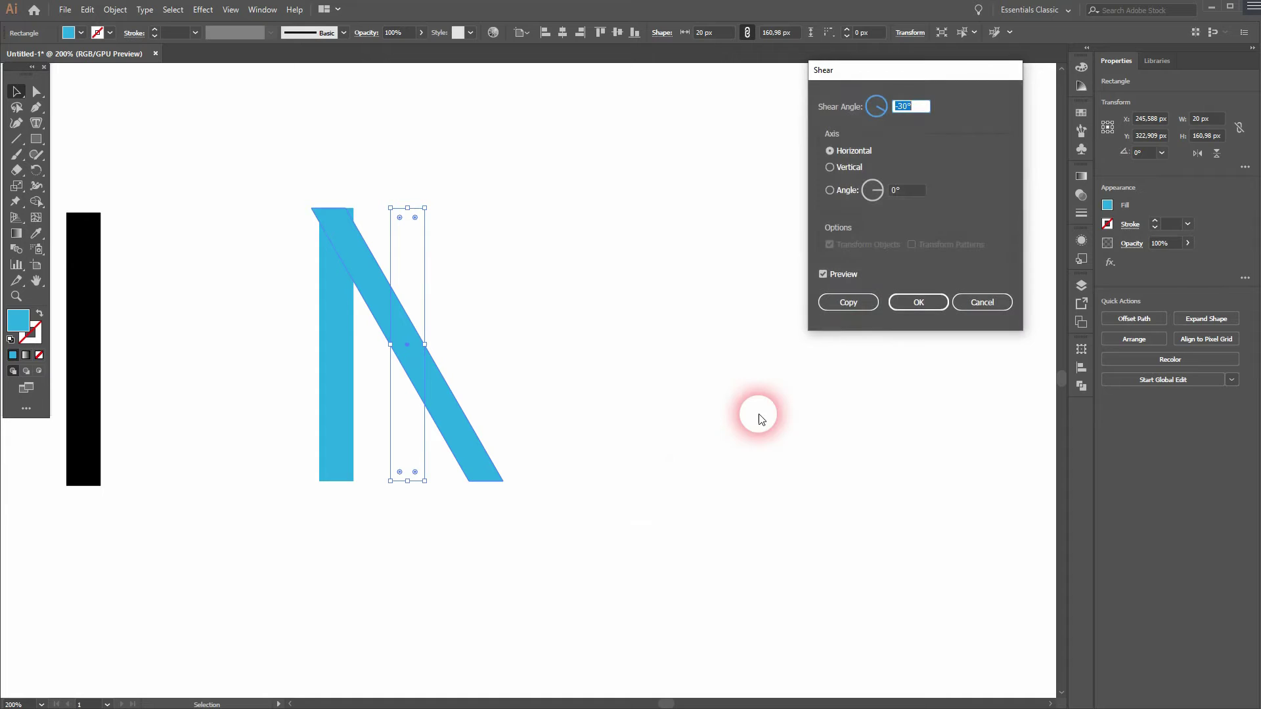
left_click(862, 272)
left_click(846, 276)
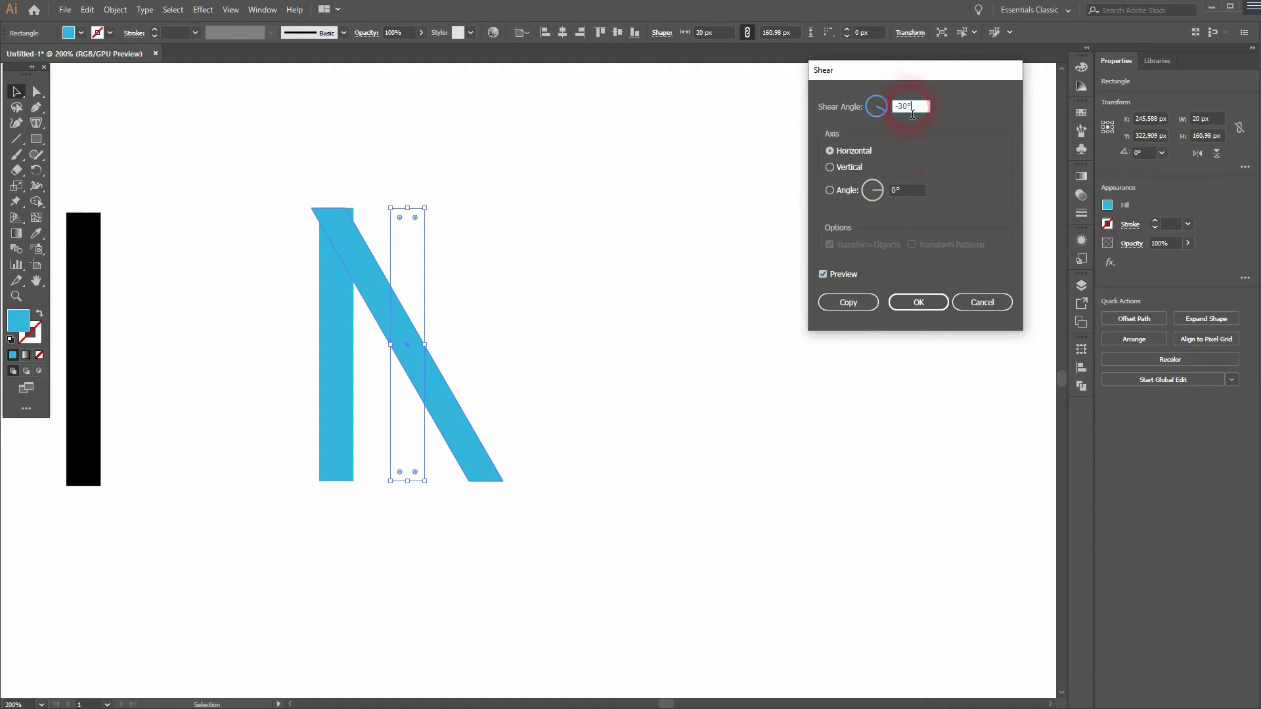
key("Up")
key("Up")
key("Up")
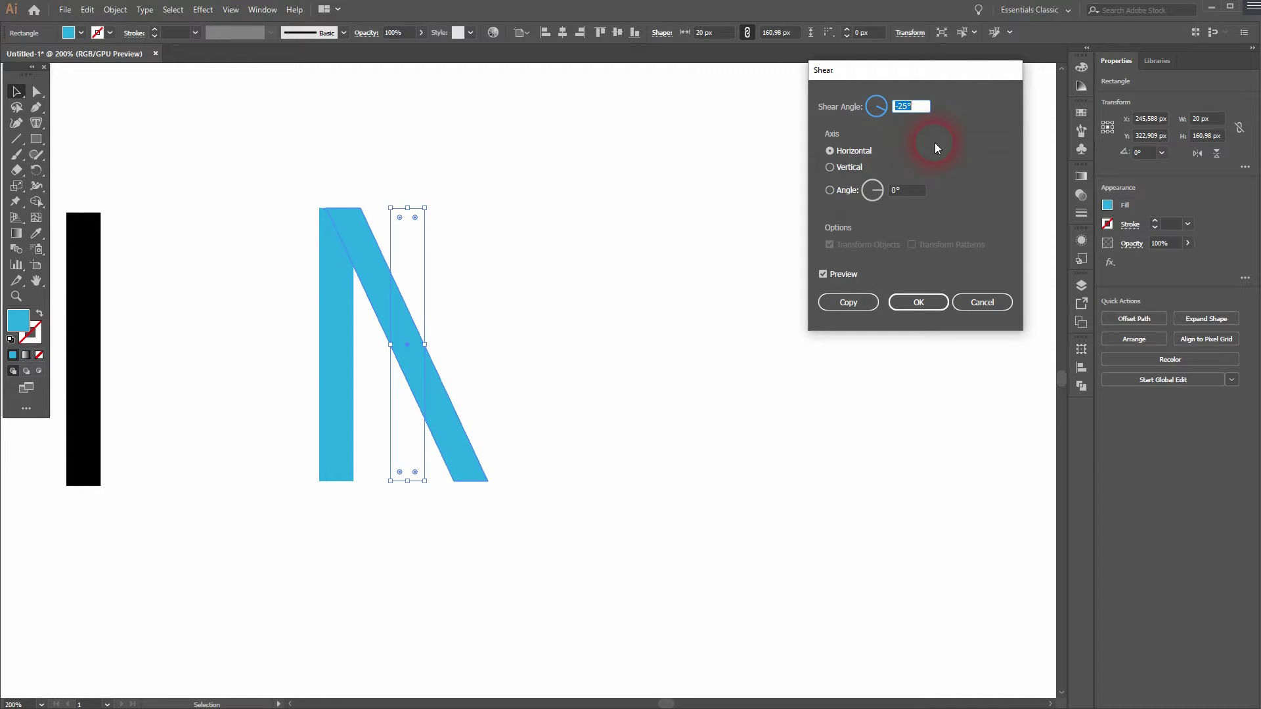
left_click(919, 302)
Step: Move the sheared bar so its upper-left corner snaps to the upper-left corner of the upright blue bar
left_click_drag(392, 310, 503, 305)
scroll(465, 248, "up", 3)
scroll(371, 262, "down", 2)
mouse_move(385, 171)
left_mouse_down()
mouse_move(214, 199)
mouse_move(146, 180)
left_mouse_up()
left_click(628, 313)
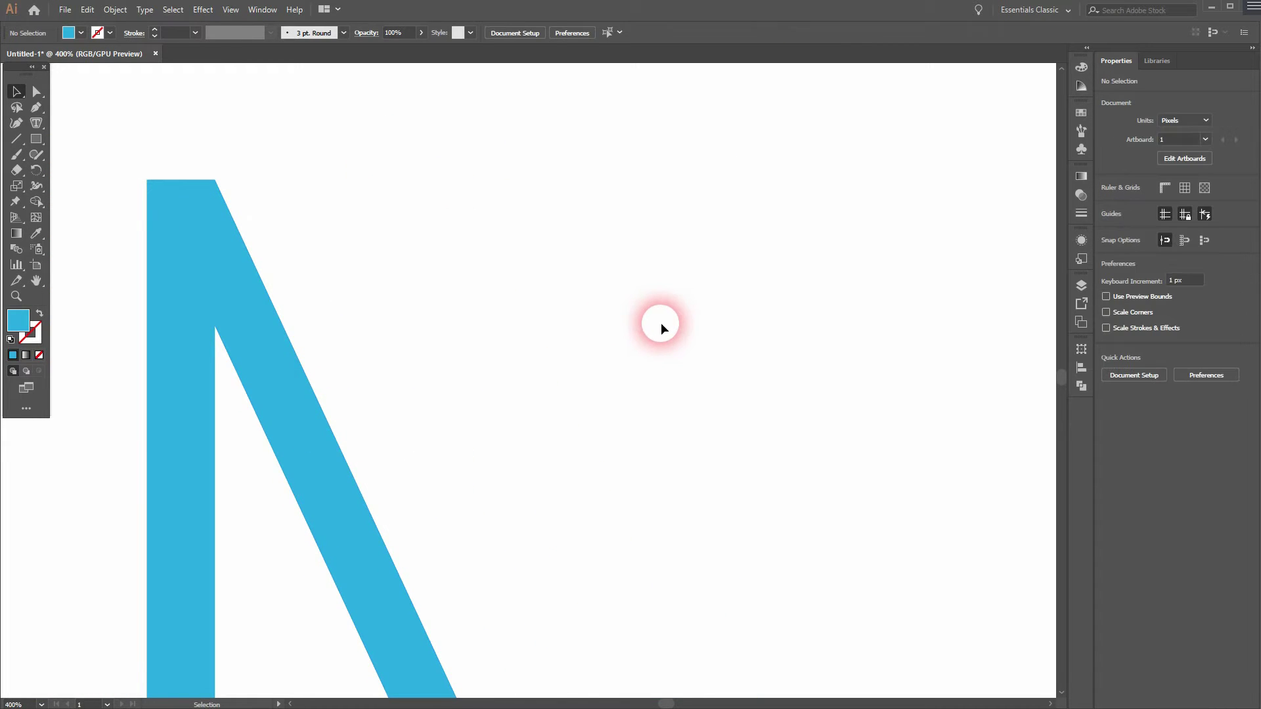
Step: Merge the upright and diagonal blue bars into one shape with the Shape Builder tool
key("ctrl+0")
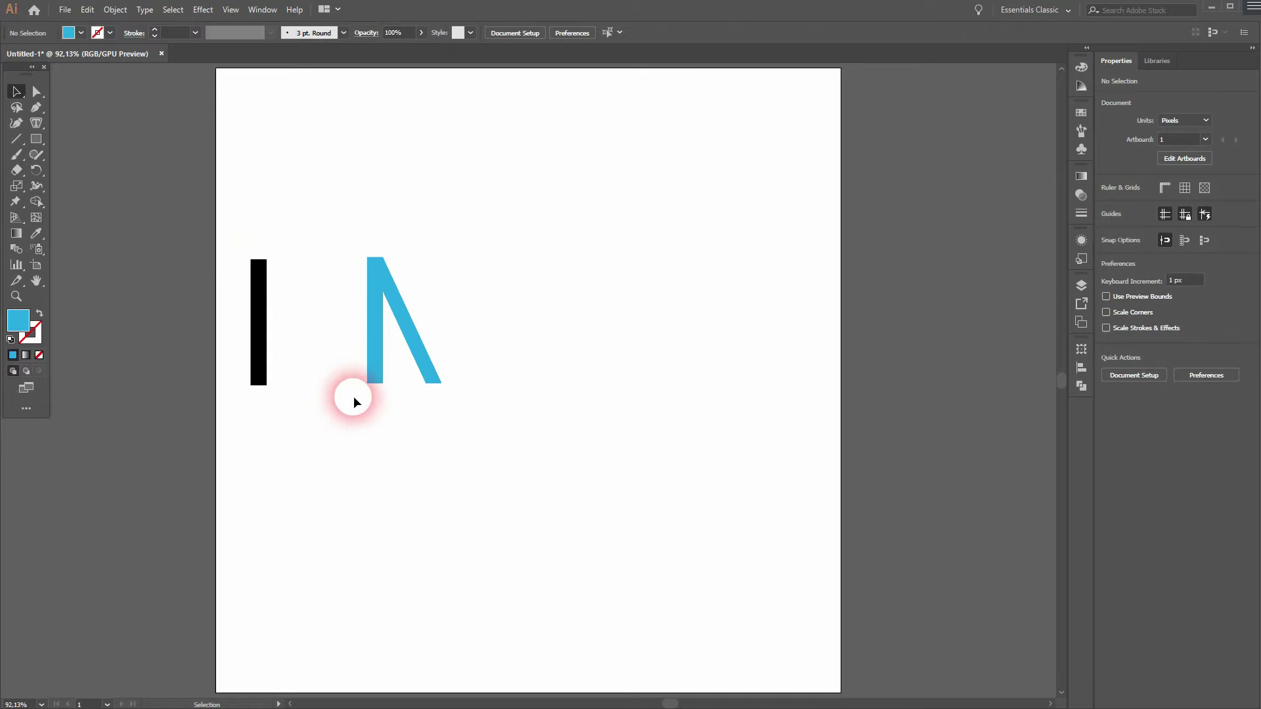
left_click_drag(354, 396, 463, 320)
scroll(392, 290, "up", 3)
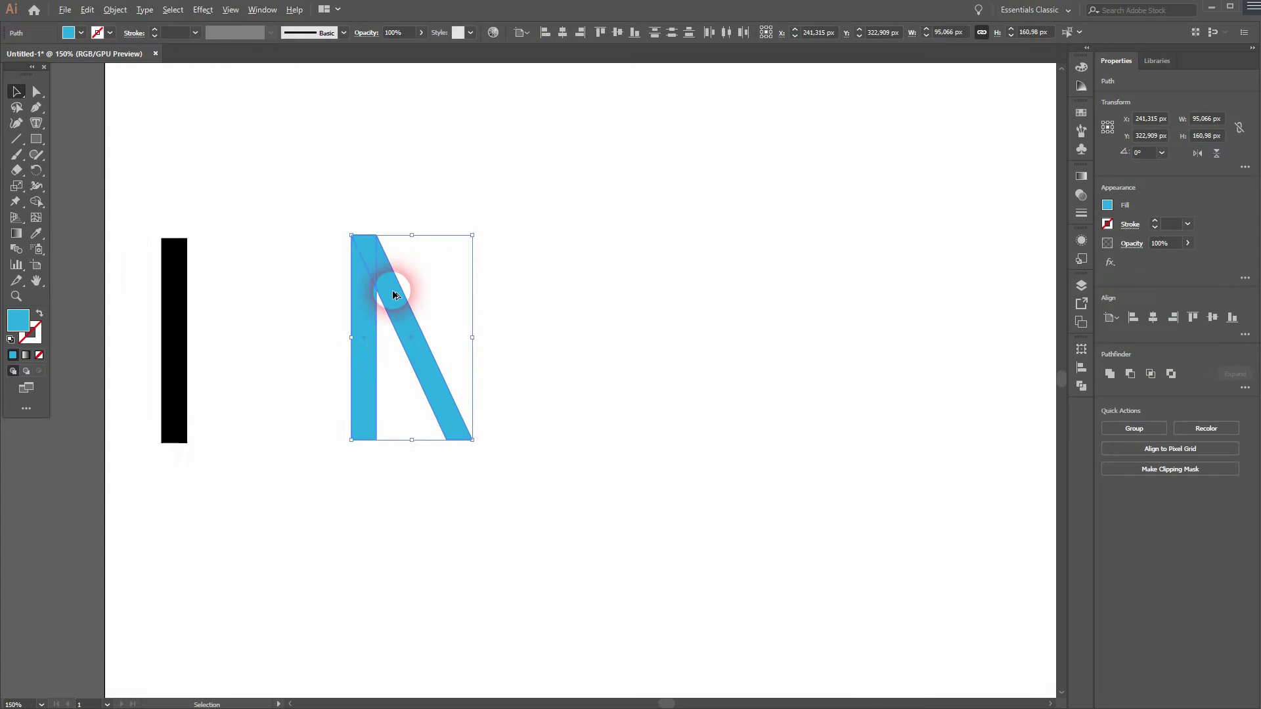
left_click(38, 198)
left_click(105, 201)
mouse_move(350, 301)
left_mouse_down()
mouse_move(365, 259)
mouse_move(389, 281)
left_mouse_up()
Step: Offset the path of the merged blue shape by 5 px with miter joins and a miter limit of 4
left_click(17, 92)
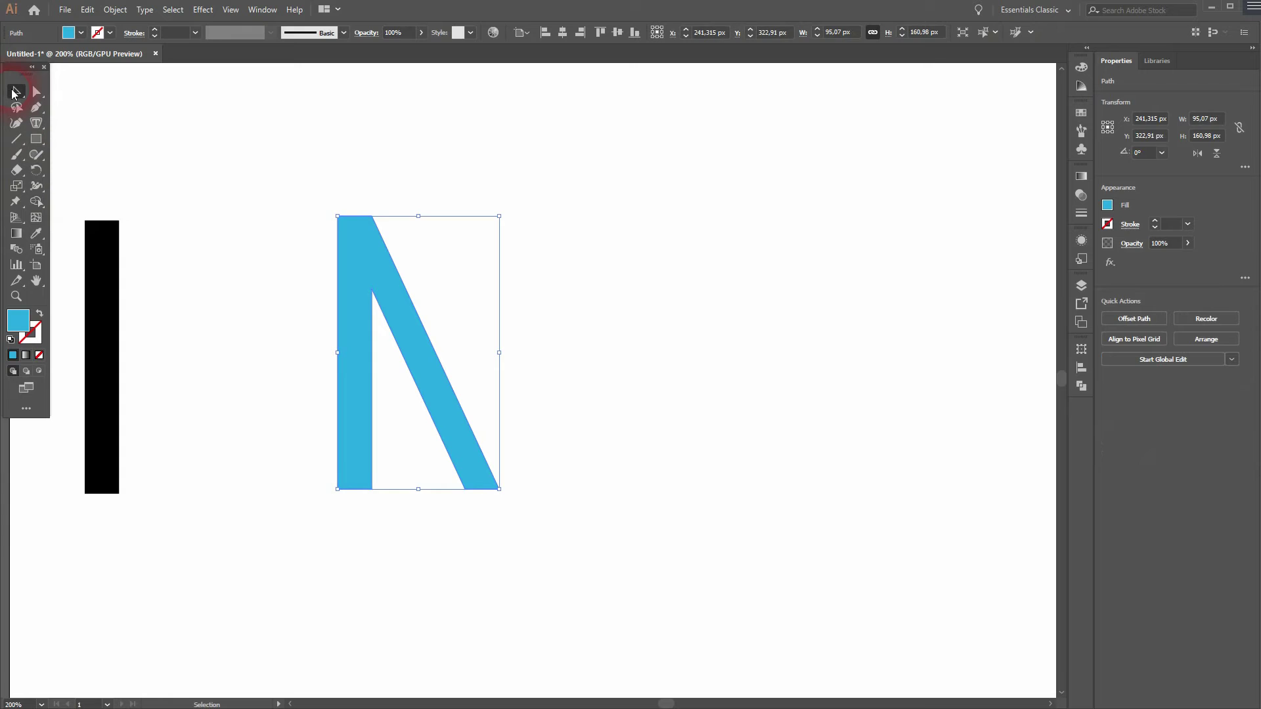
left_click(325, 432)
left_click_drag(293, 543, 585, 389)
left_click(97, 12)
left_click(115, 9)
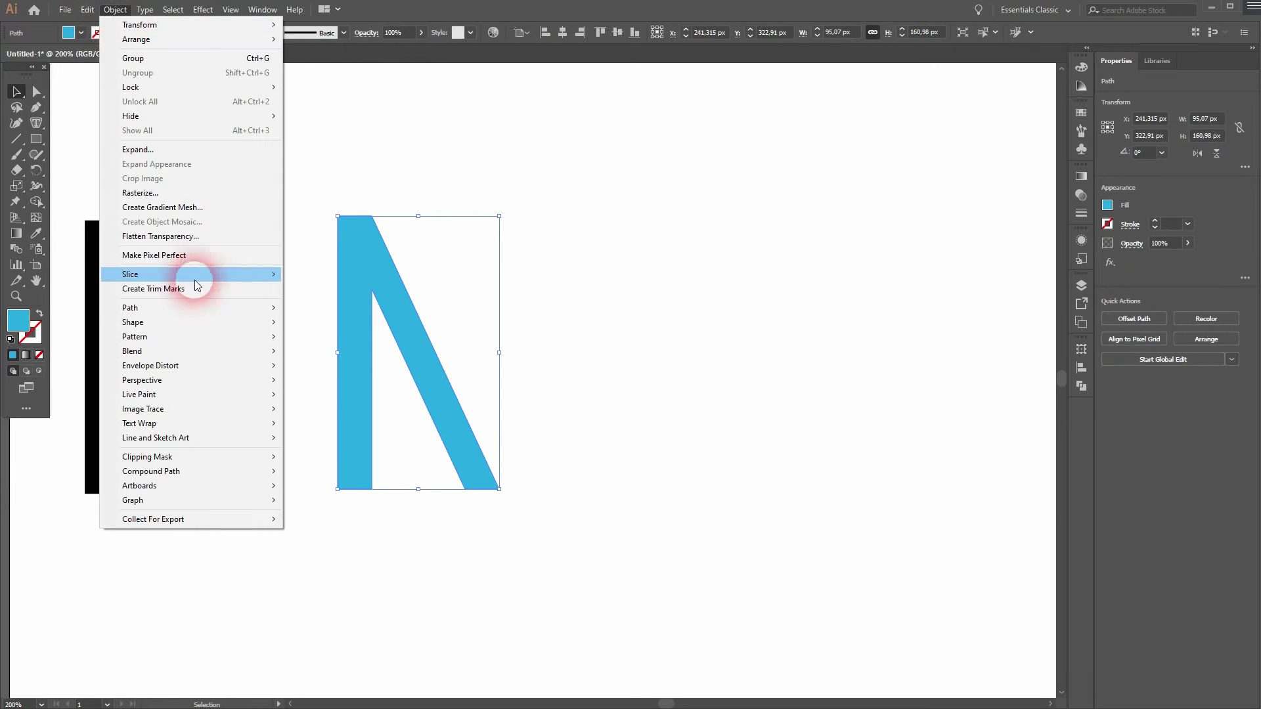
mouse_move(202, 310)
left_click(341, 355)
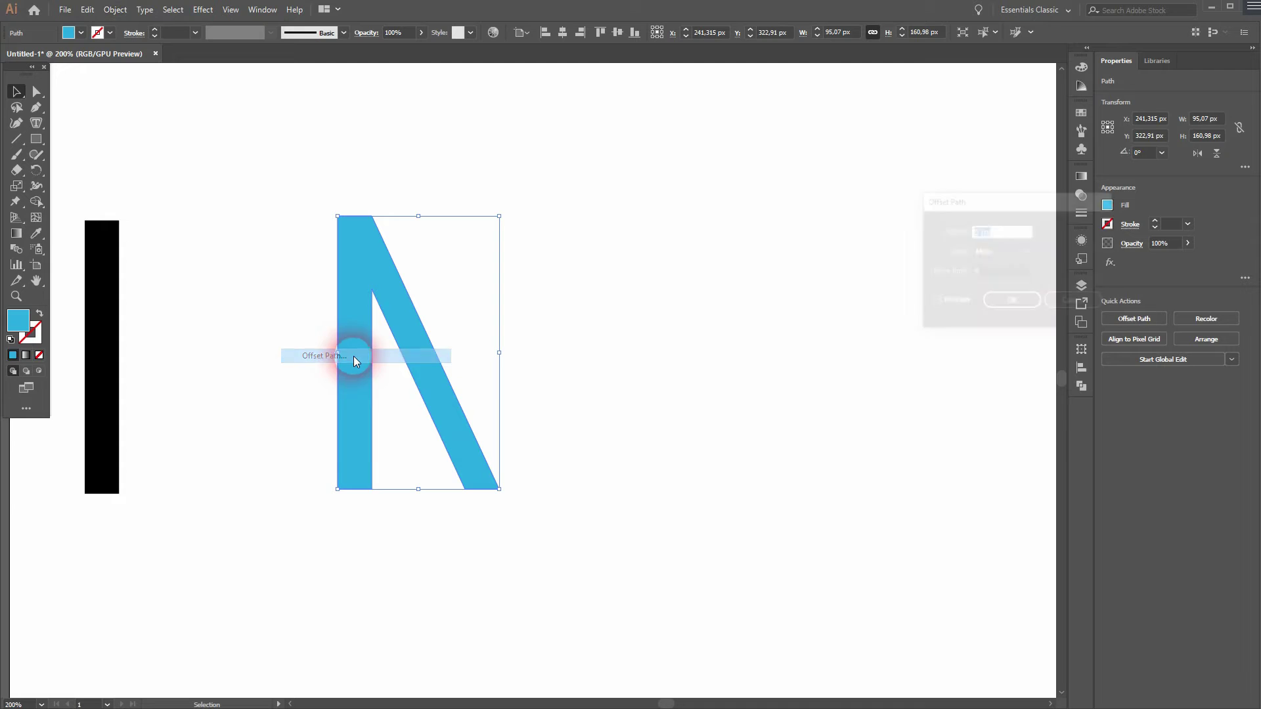
left_click(960, 301)
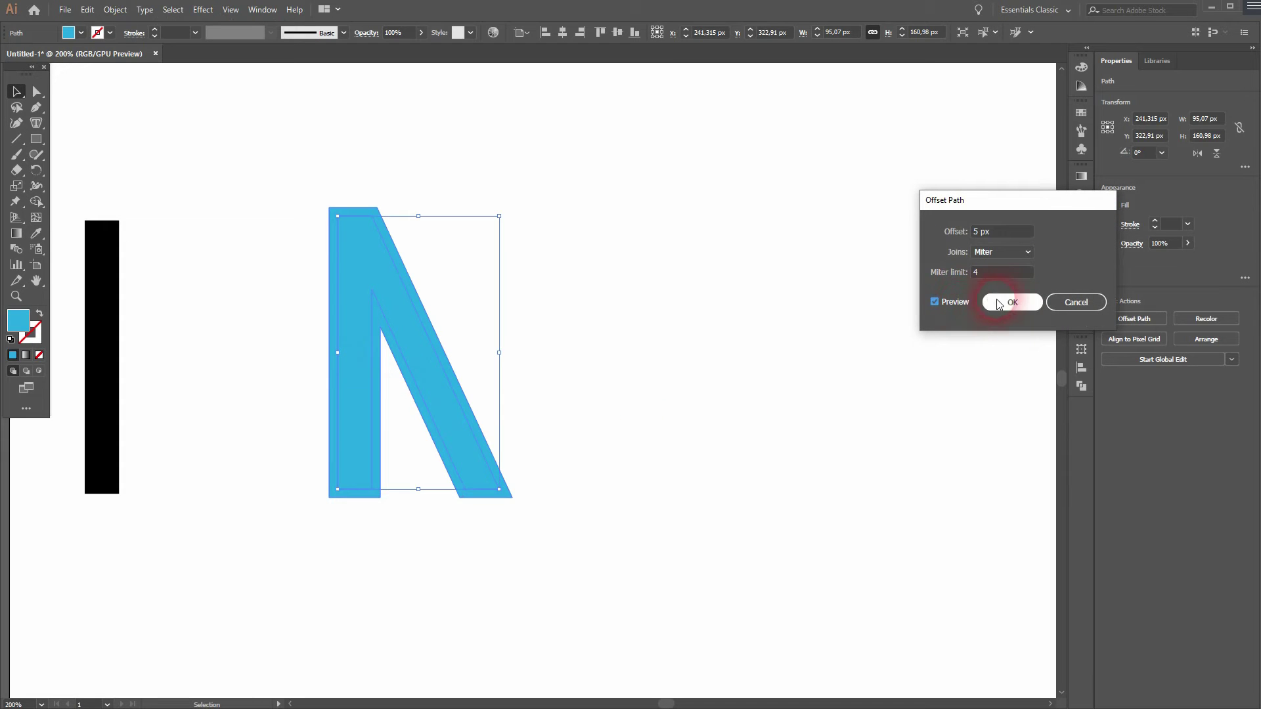
left_click(1000, 233)
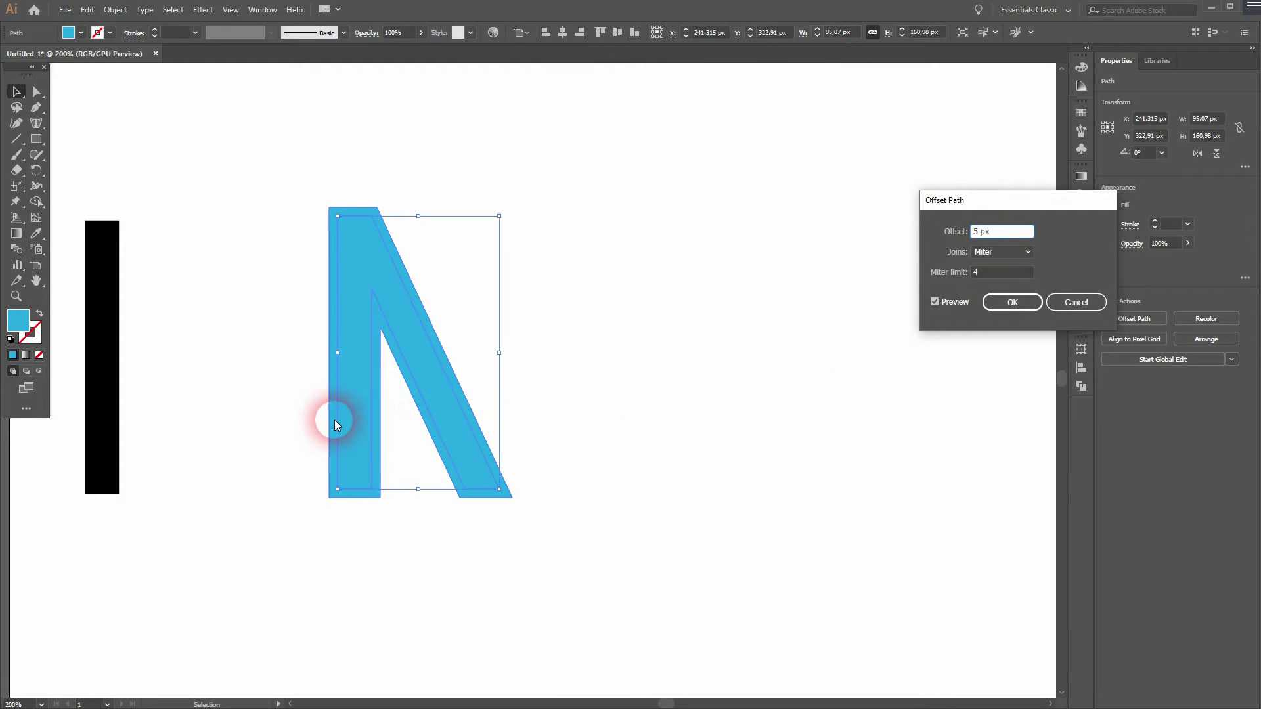
left_click(1018, 306)
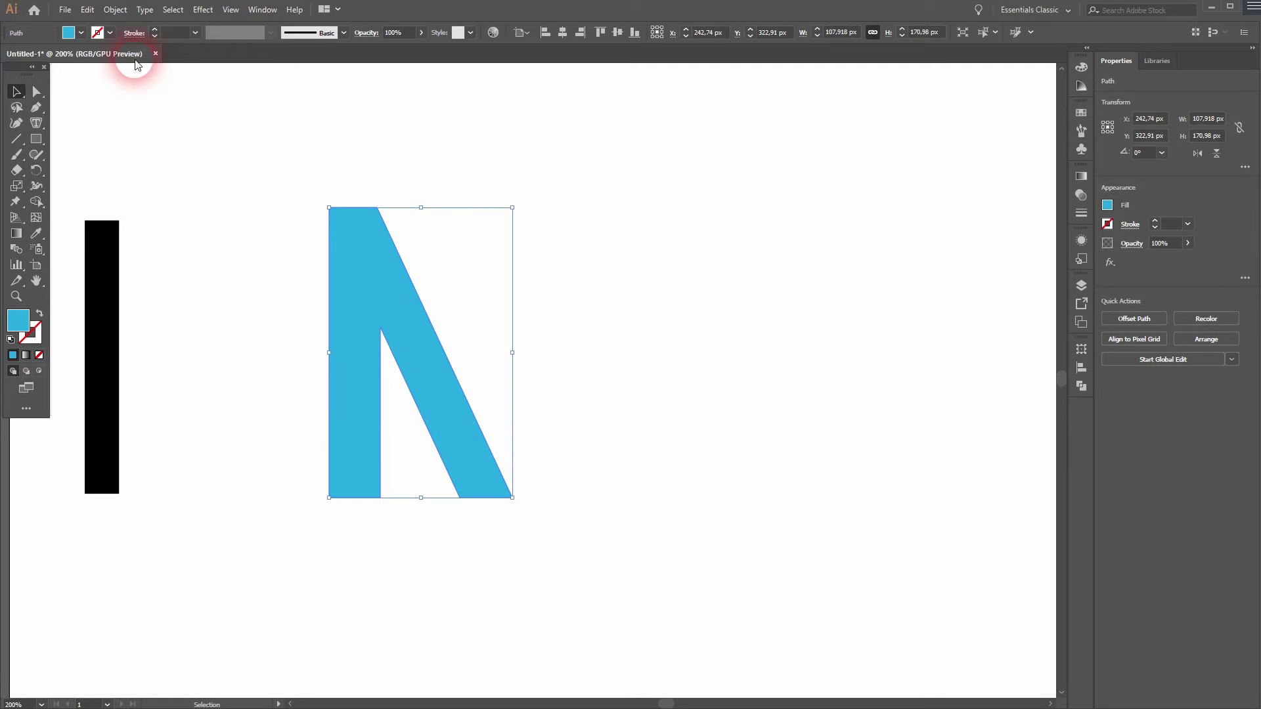
Step: Fill the offset shape behind the blue shape with black
left_click(80, 33)
left_click(47, 61)
left_click(276, 593)
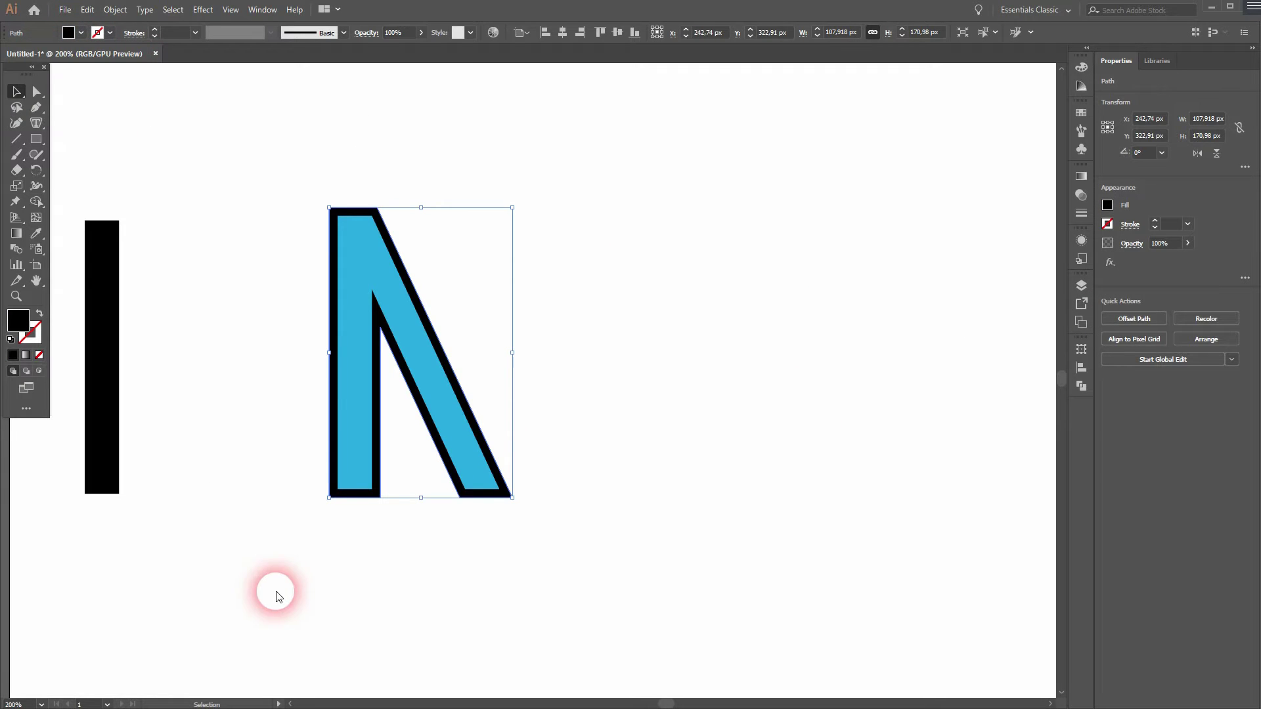
left_click(612, 478)
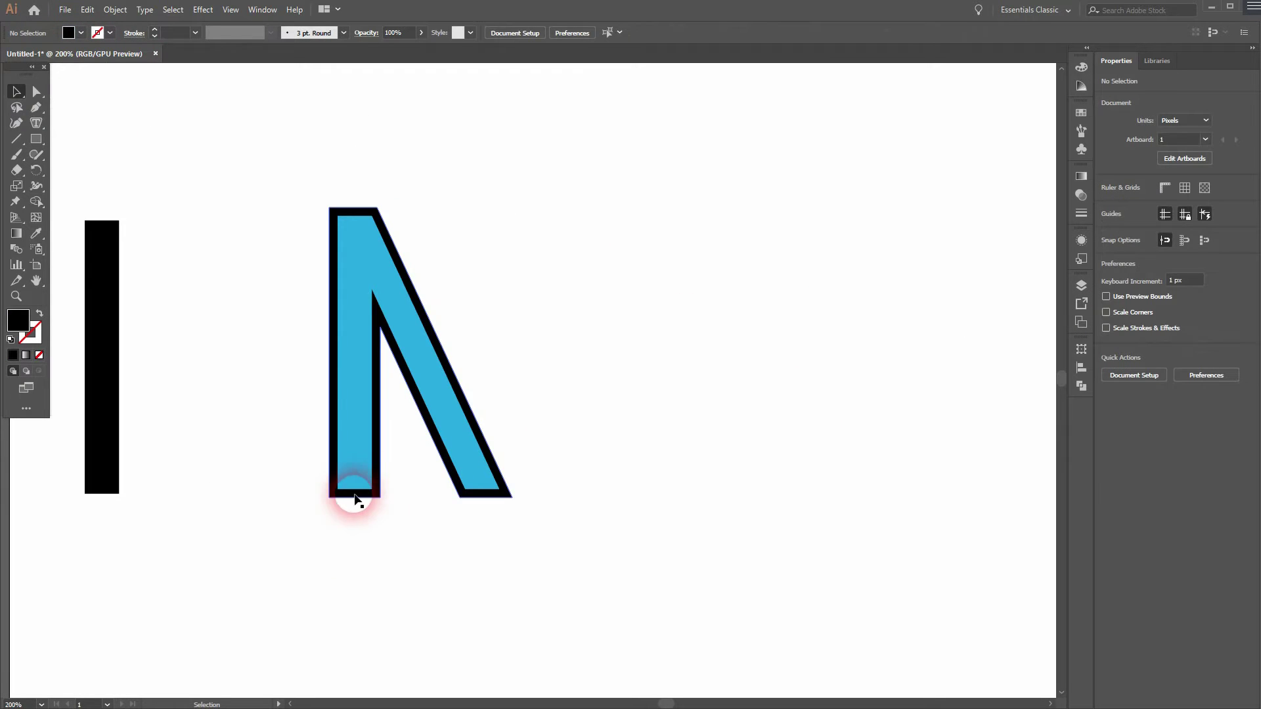
left_click_drag(282, 522, 548, 413)
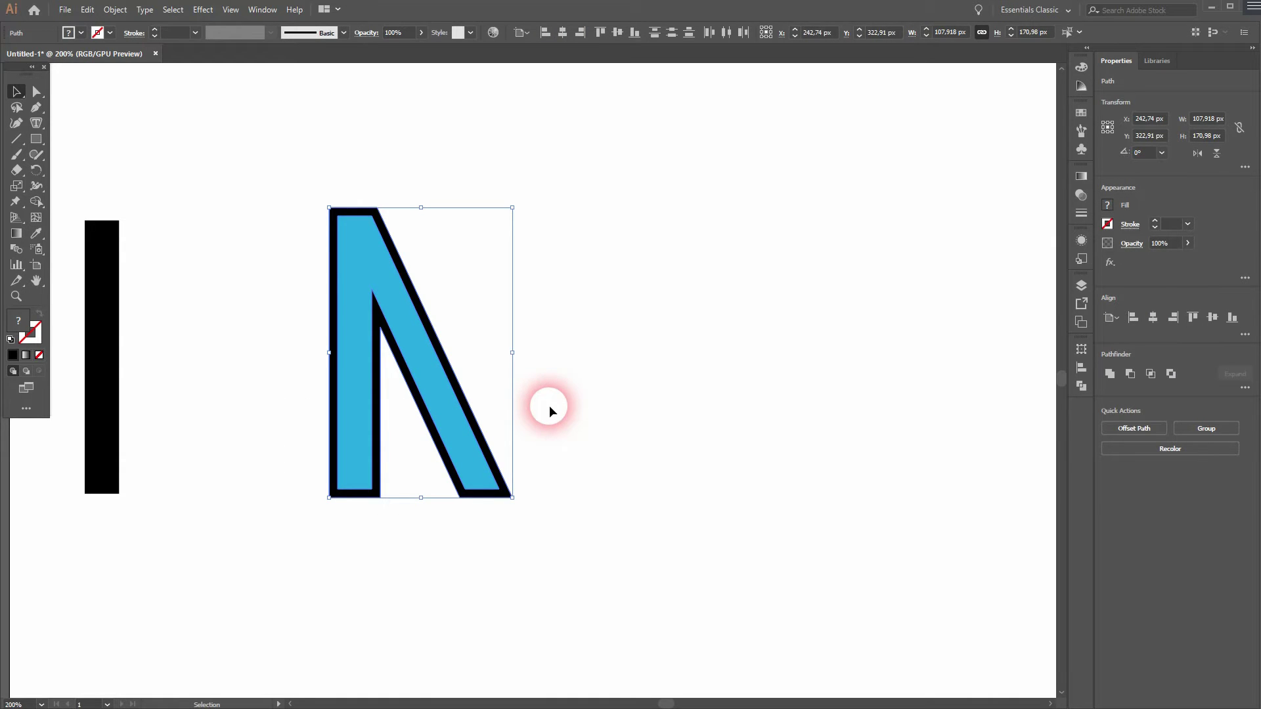
left_click(549, 404)
Step: Place a copy of the separate black bar between the legs, beside the outlined upright and level with its blue base
left_click(112, 357)
left_click_drag(111, 394, 445, 400)
scroll(441, 446, "up", 2)
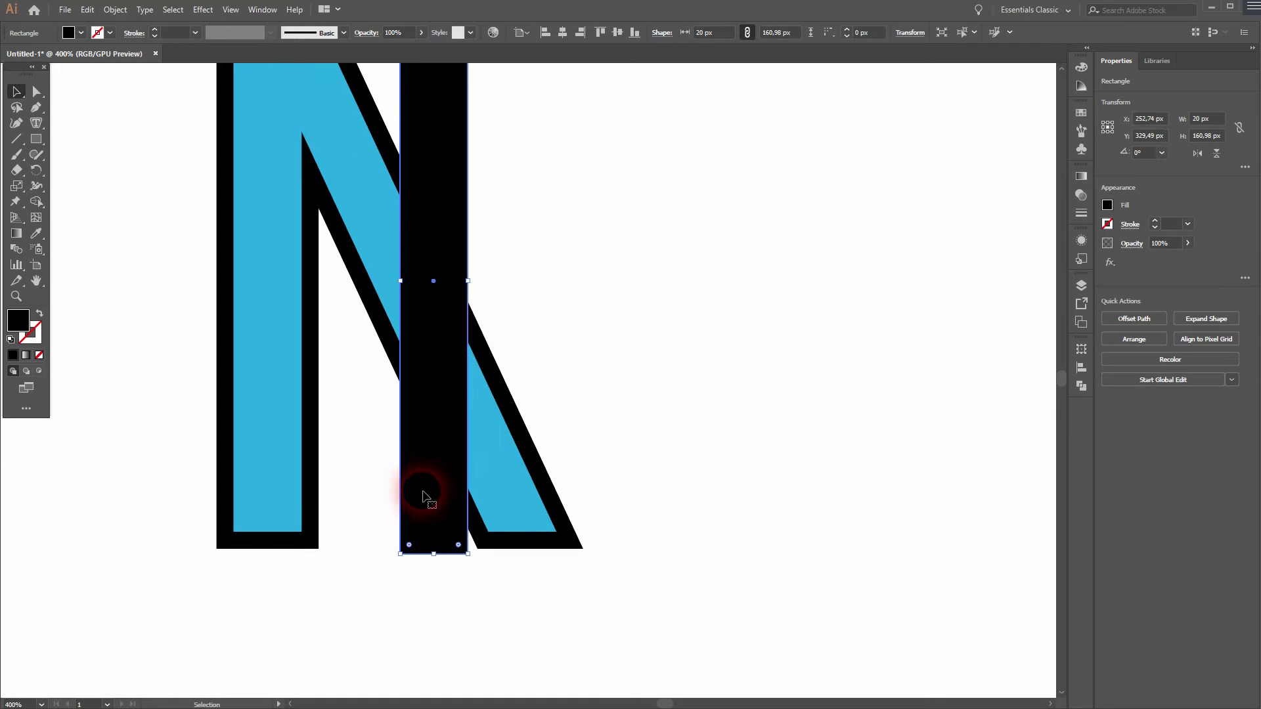
left_click_drag(424, 501, 340, 479)
Step: In outline view, snap the copied bar's left edge exactly onto the offset outline's inner vertical edge, and return to preview
key("ctrl+y")
scroll(328, 538, "up", 2)
scroll(327, 537, "up", 2)
left_click(480, 546)
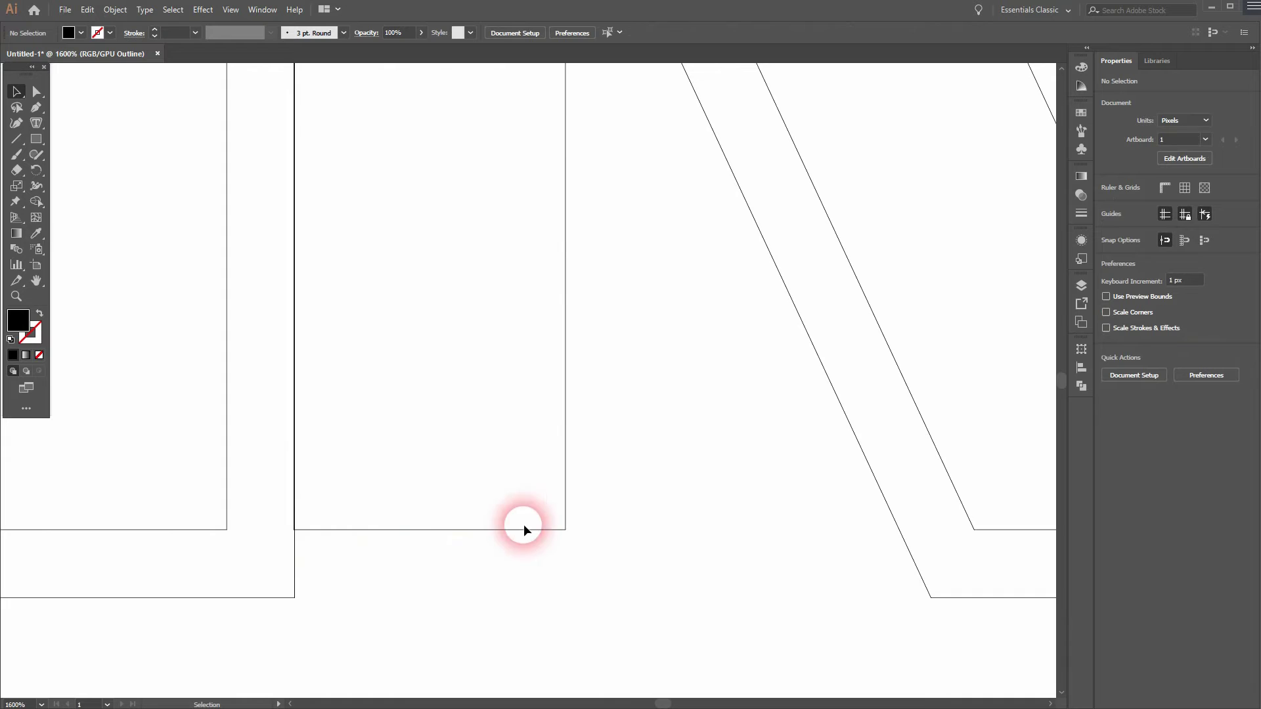
scroll(300, 498, "up", 4)
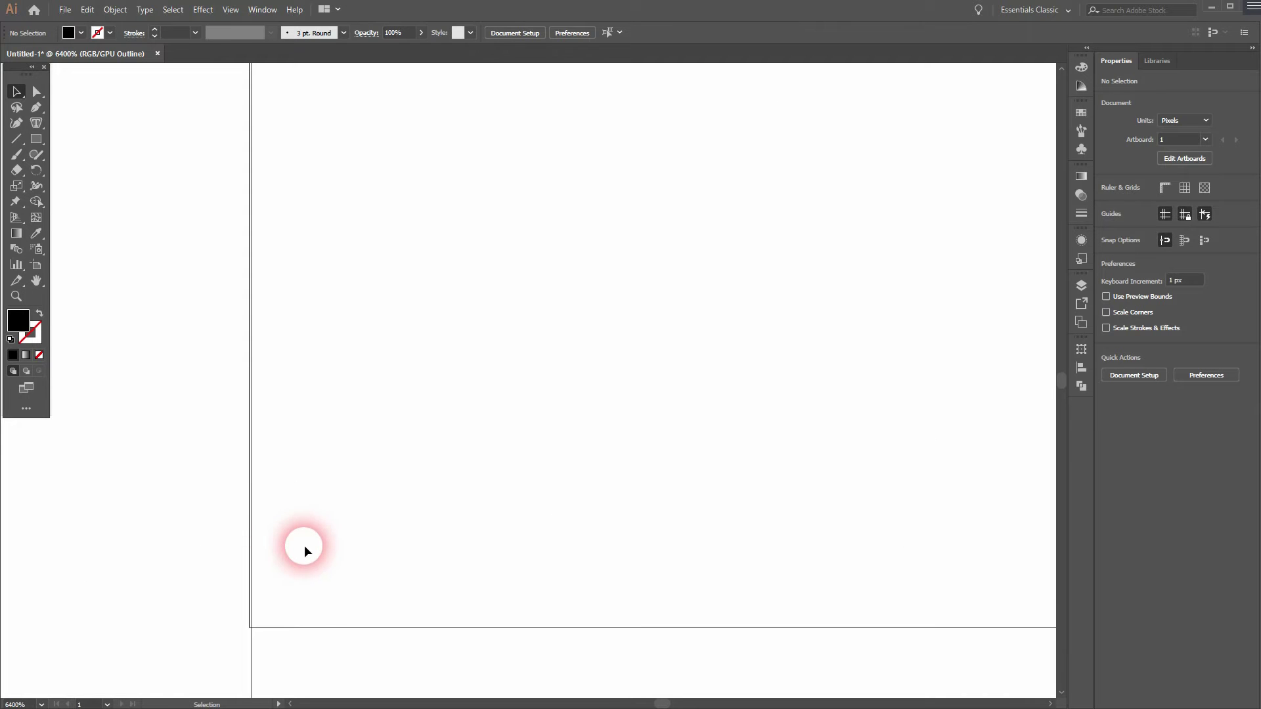
left_click(252, 562)
left_click_drag(250, 559, 260, 562)
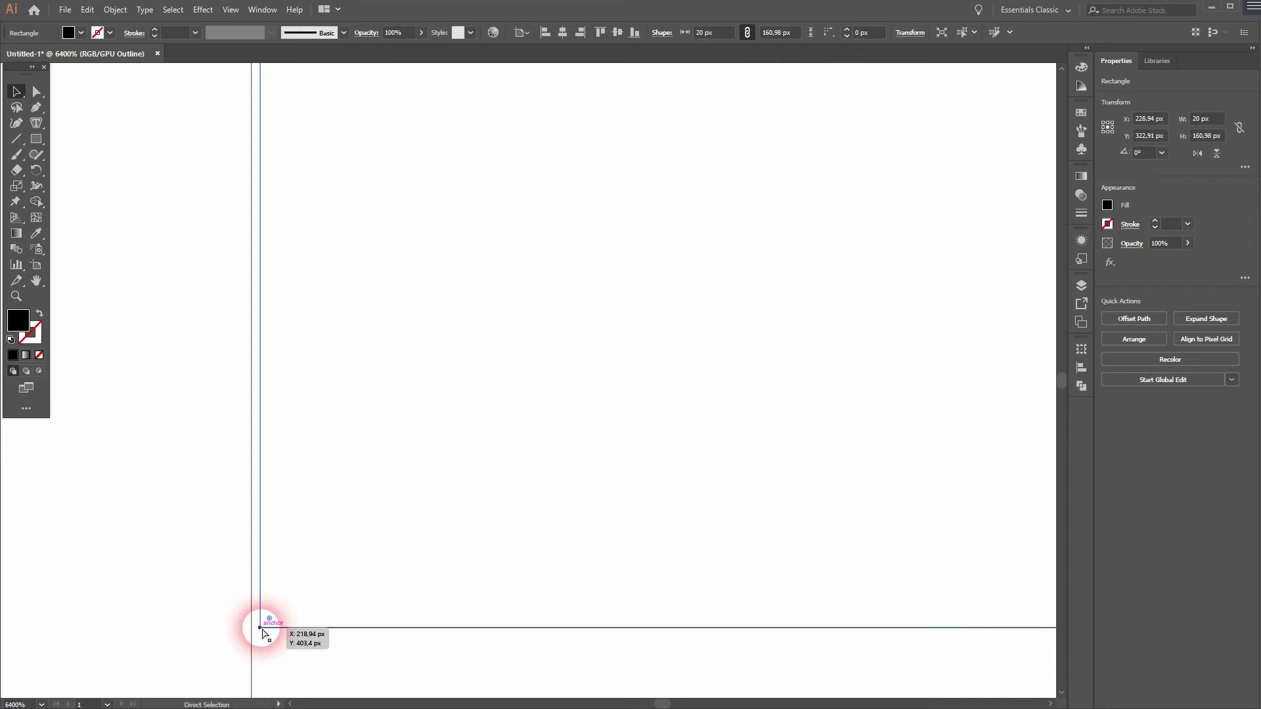
left_click_drag(261, 632, 503, 559)
left_click(346, 664)
key("space")
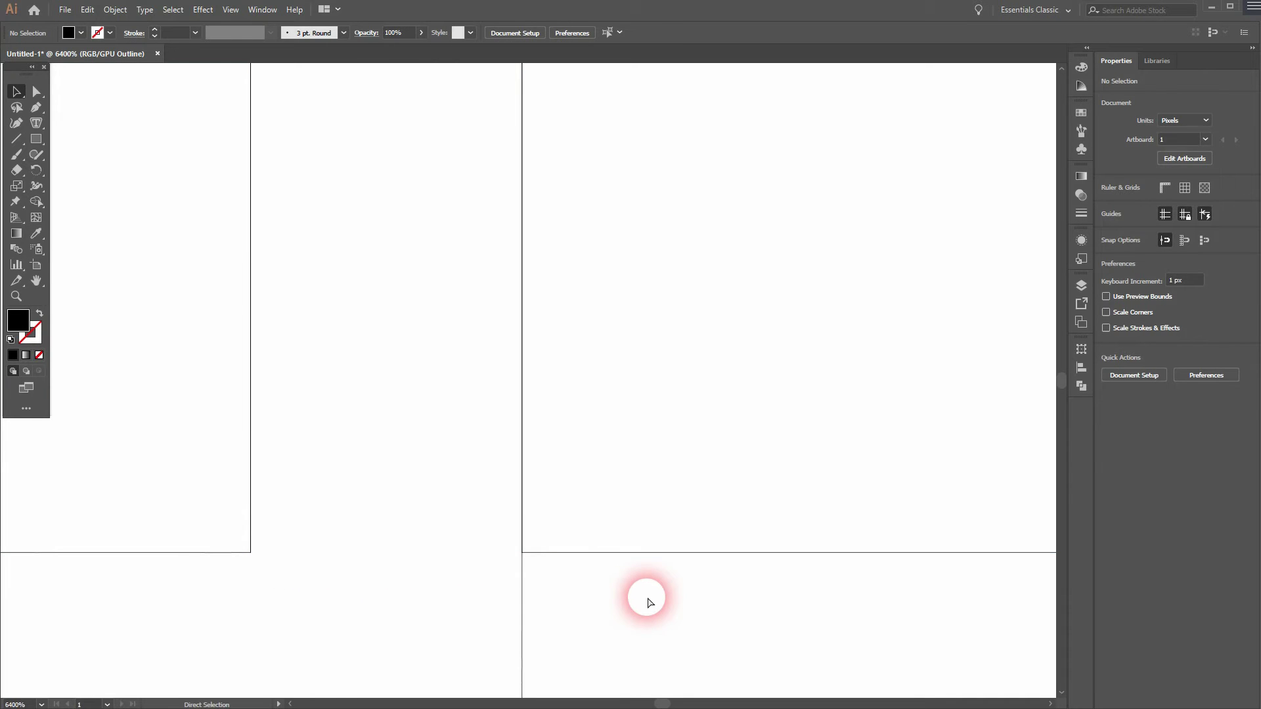
key("ctrl+y")
key("ctrl+0")
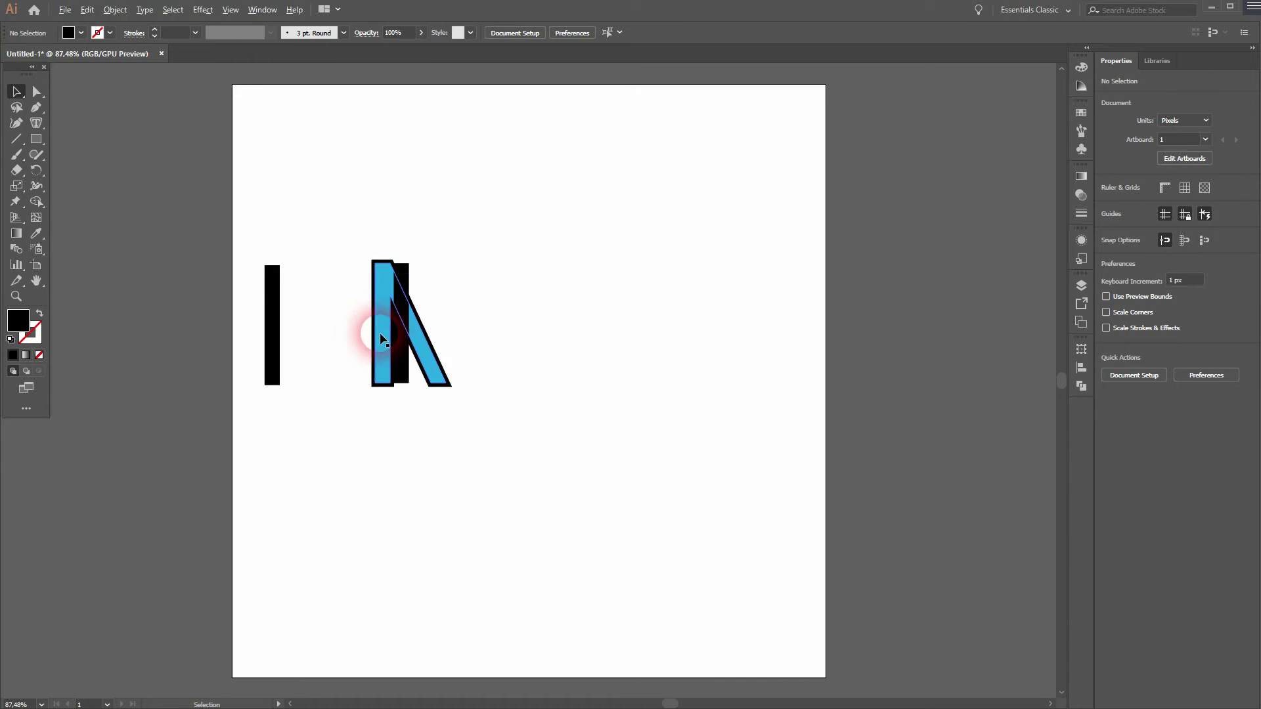
Step: Fill the bar between the legs with light orange
scroll(389, 335, "up", 4, "alt")
left_click(421, 386)
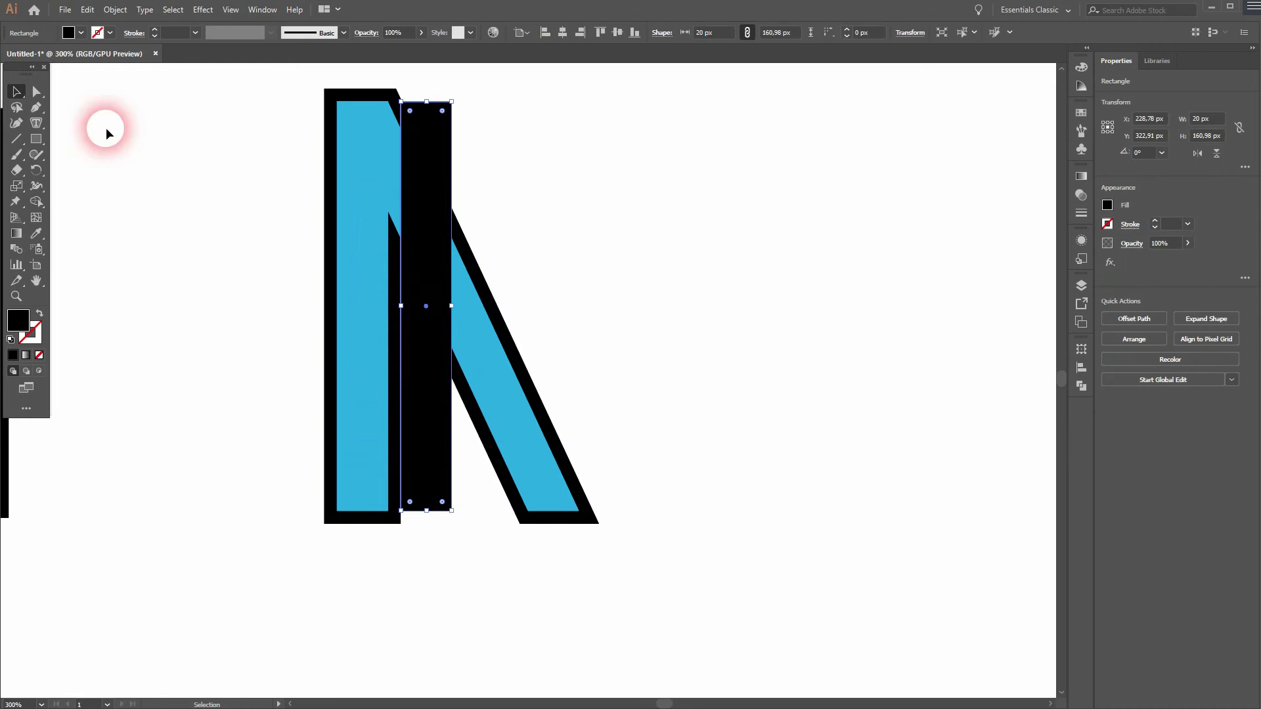
left_click(79, 34)
left_click(68, 77)
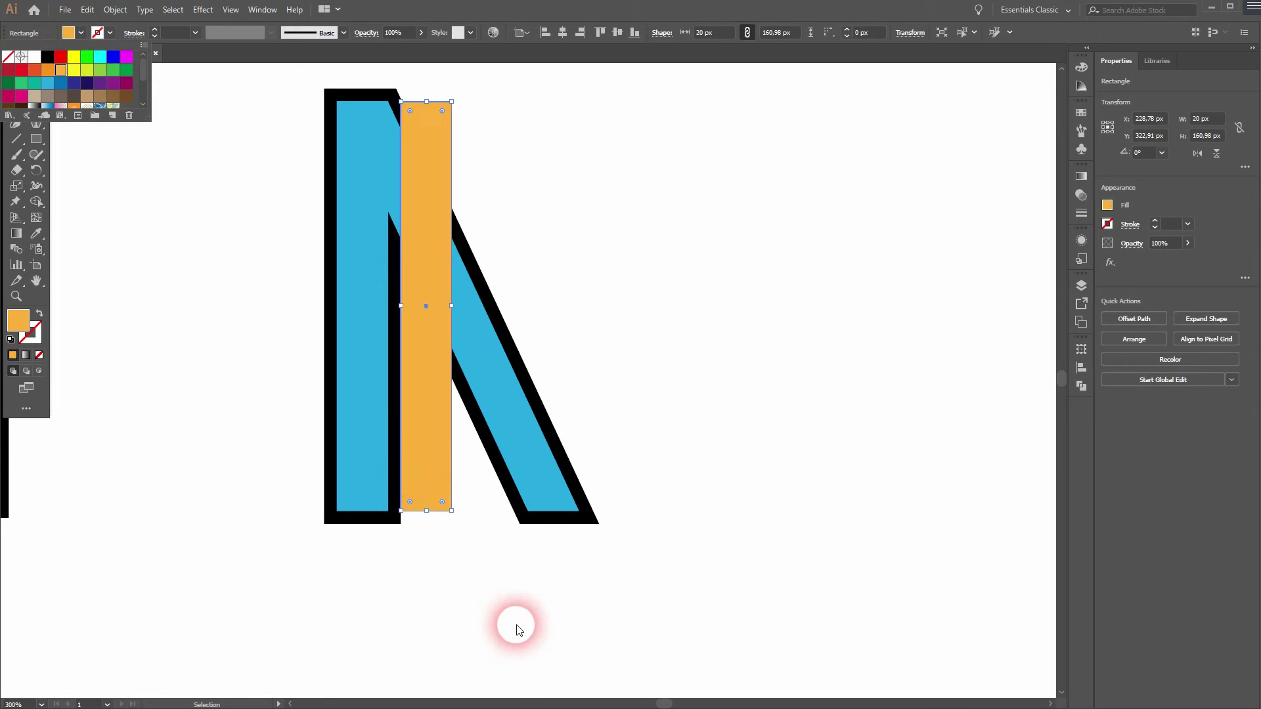
left_click(495, 568)
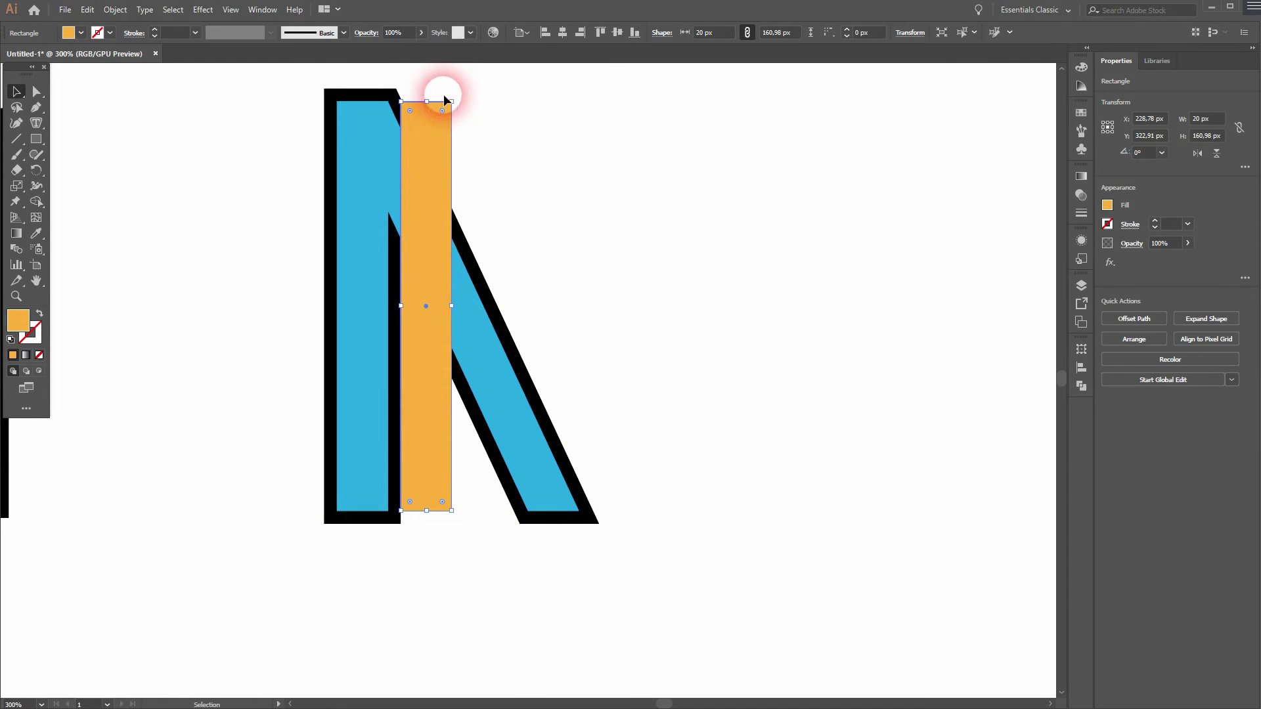
Step: Shorten the orange bar from its upper end to a height of about 112 px and send it behind the blue shape
left_click_drag(426, 102, 432, 230)
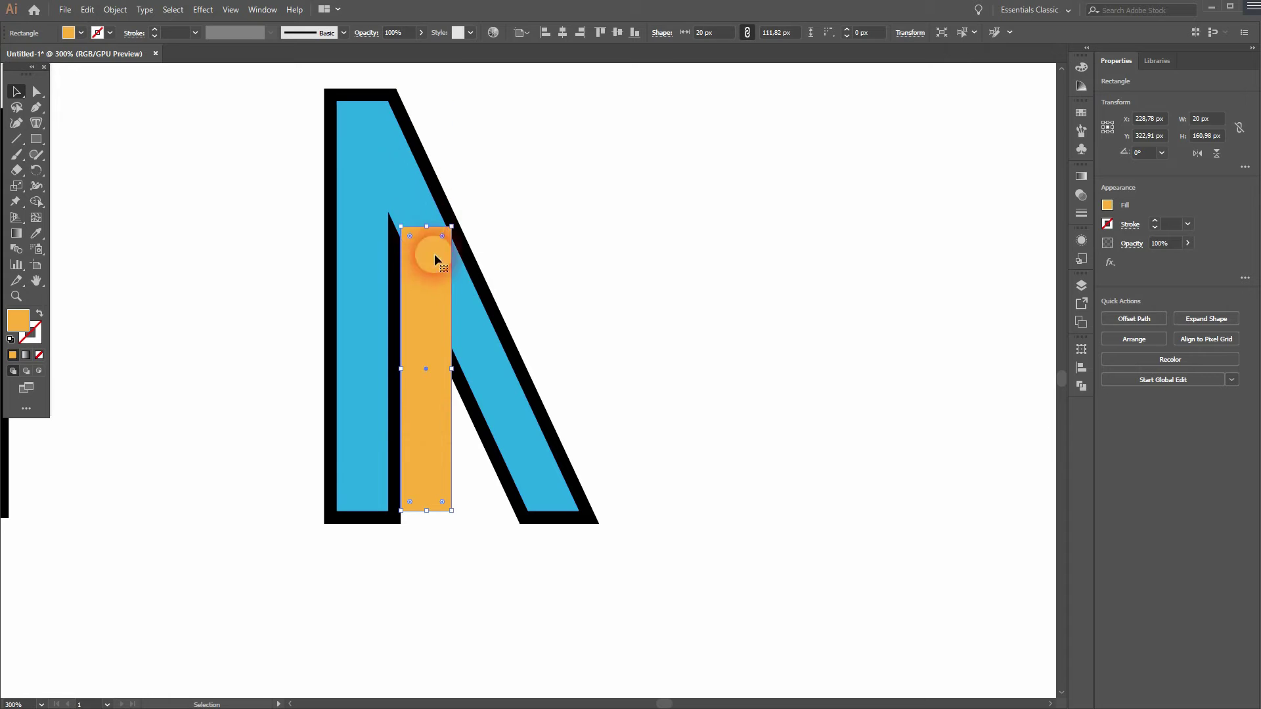
right_click(416, 408)
mouse_move(516, 611)
left_click(677, 653)
left_click(749, 593)
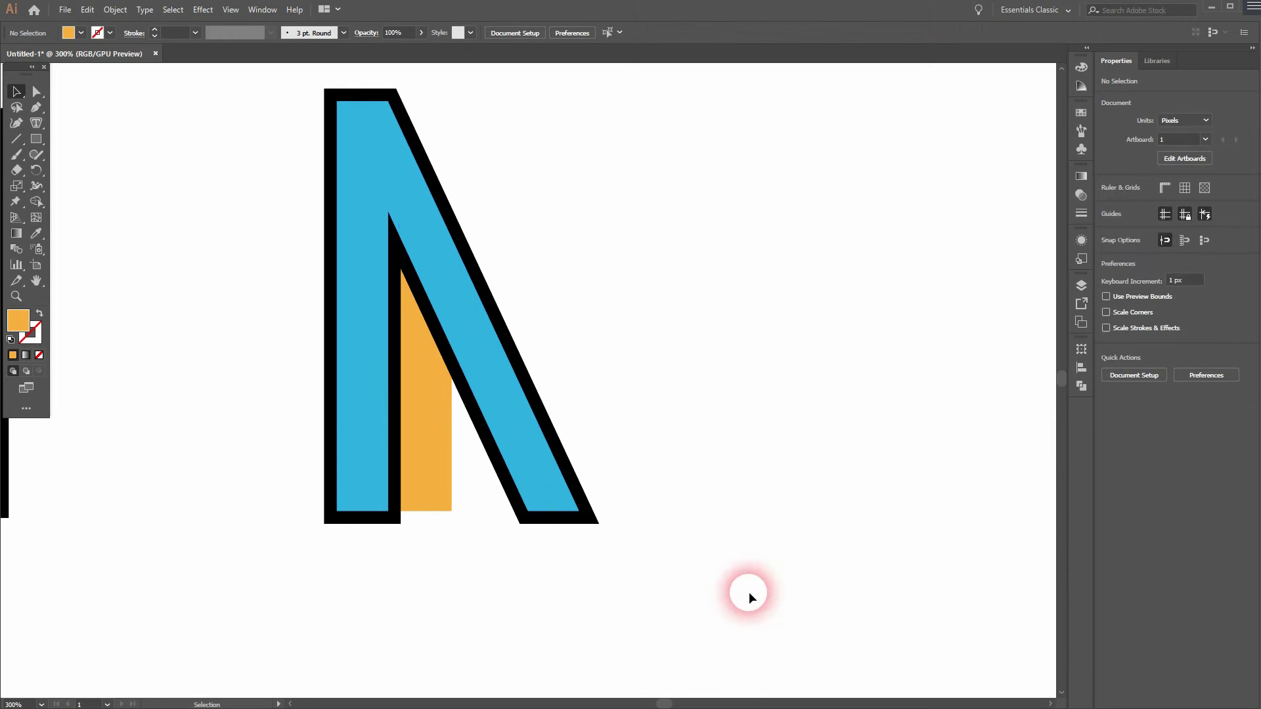
left_click(426, 463)
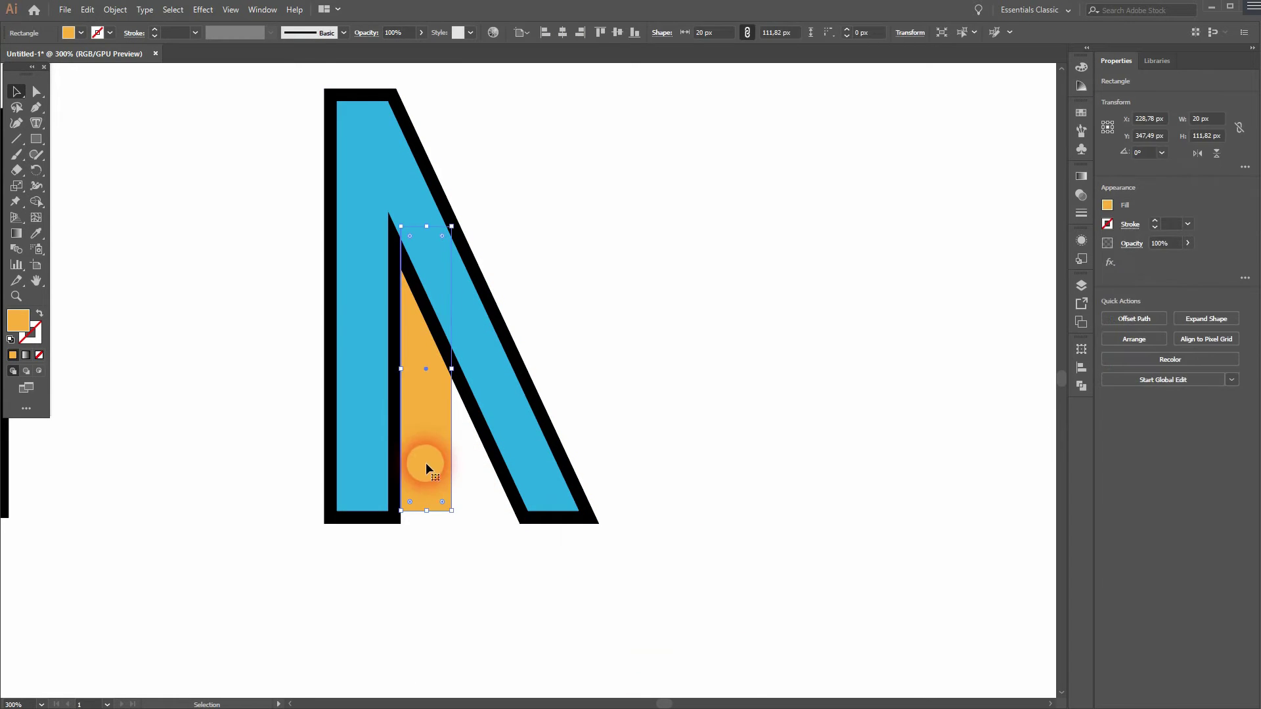
left_click(115, 9)
mouse_move(184, 307)
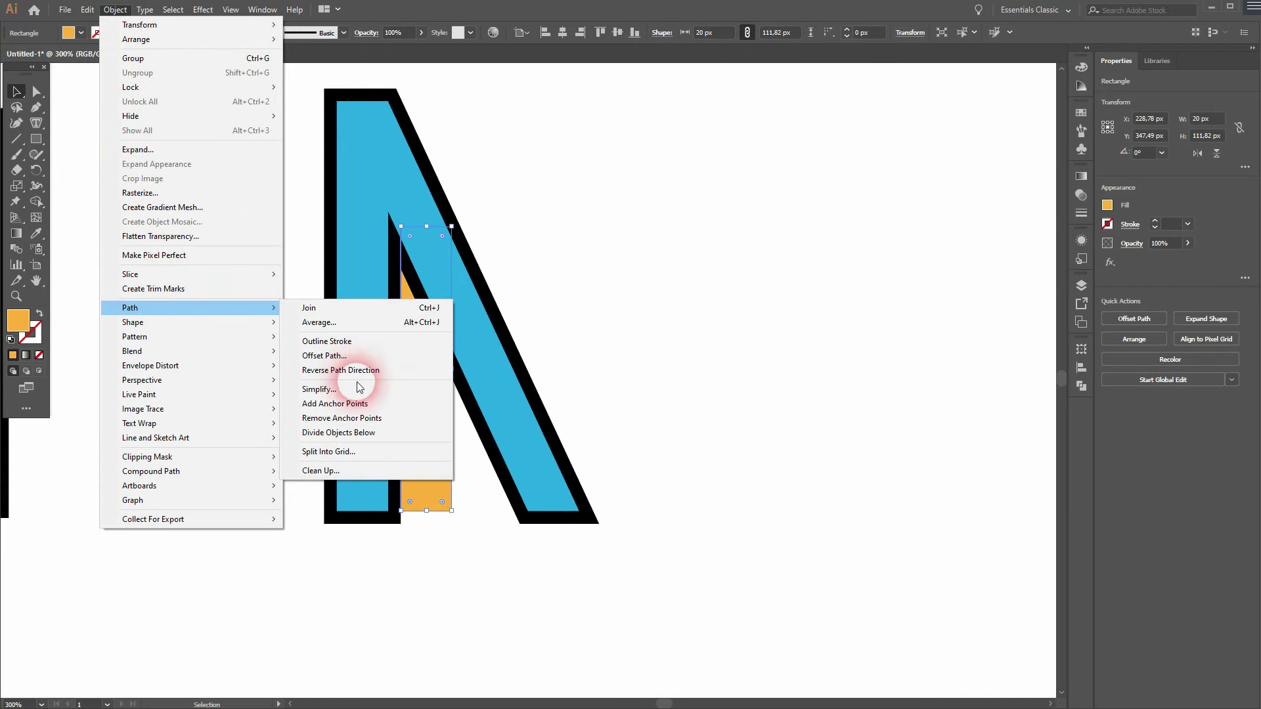
left_click(324, 356)
left_click(955, 305)
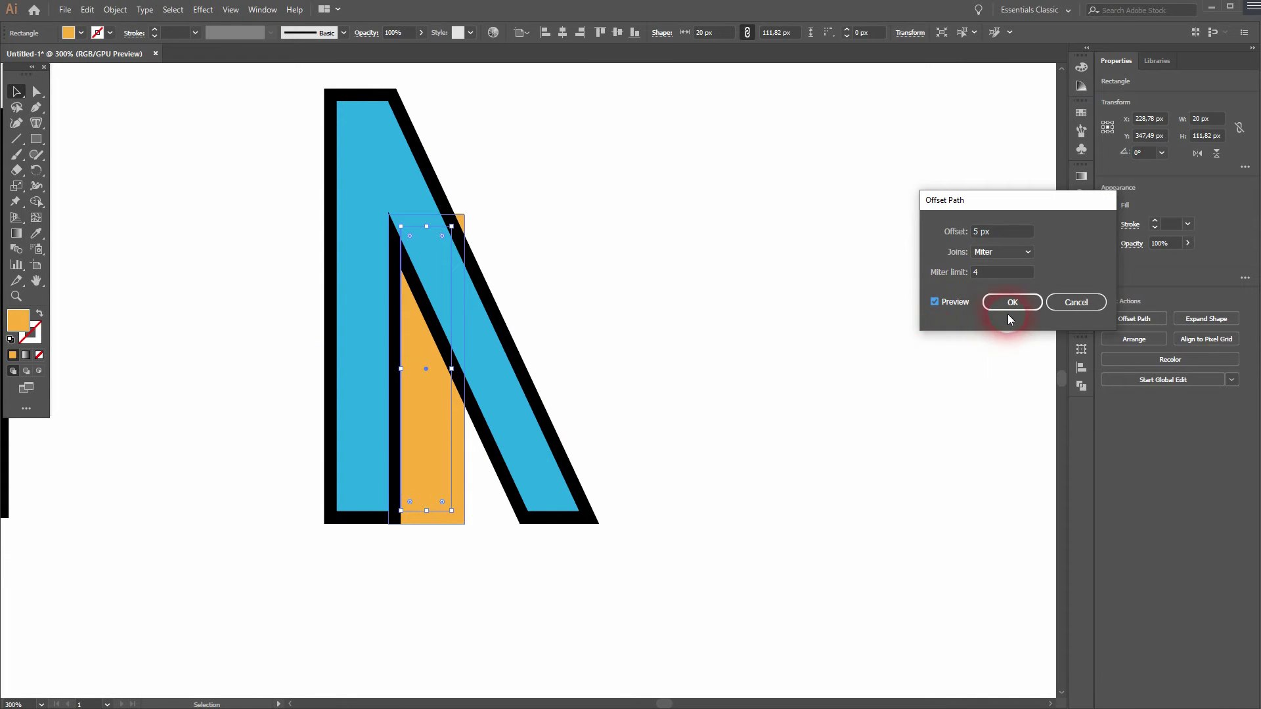
left_click(1102, 304)
Step: Shorten the orange bar from above to about 105 px high and create a 5 px offset path with miter joins around it
left_click_drag(427, 226, 435, 250)
left_click(115, 9)
mouse_move(194, 307)
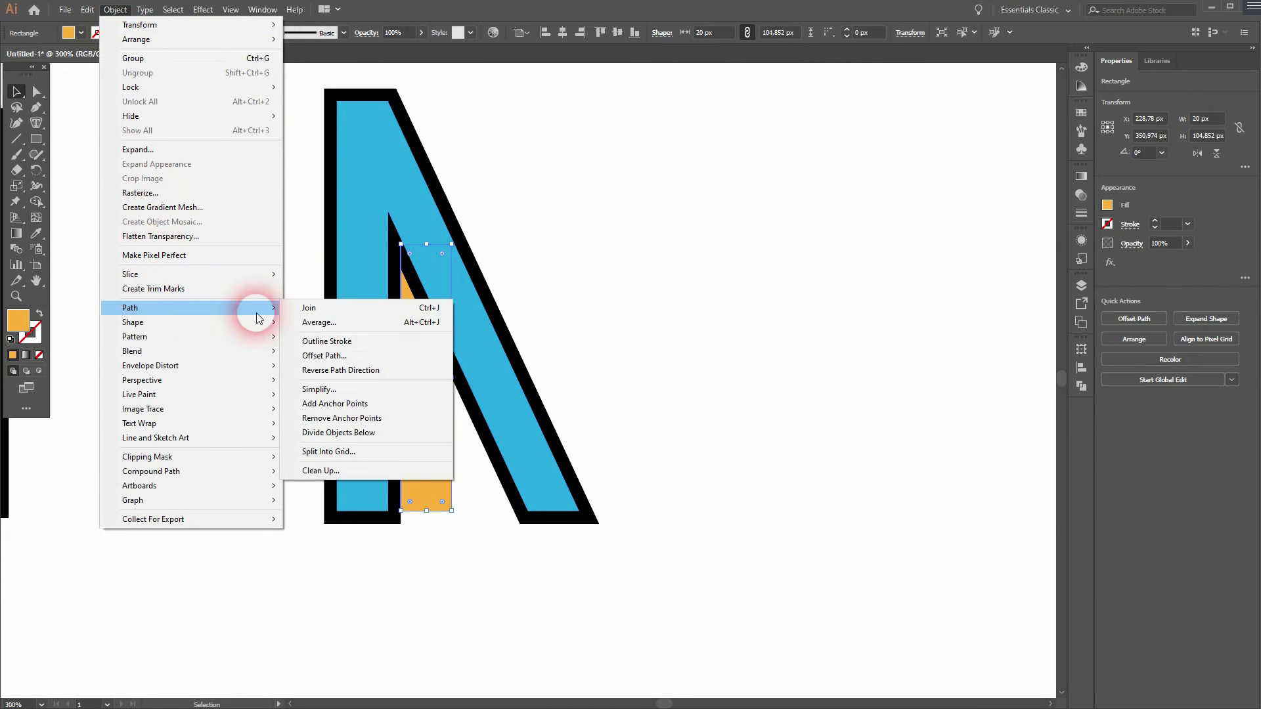
left_click(369, 357)
left_click(1011, 301)
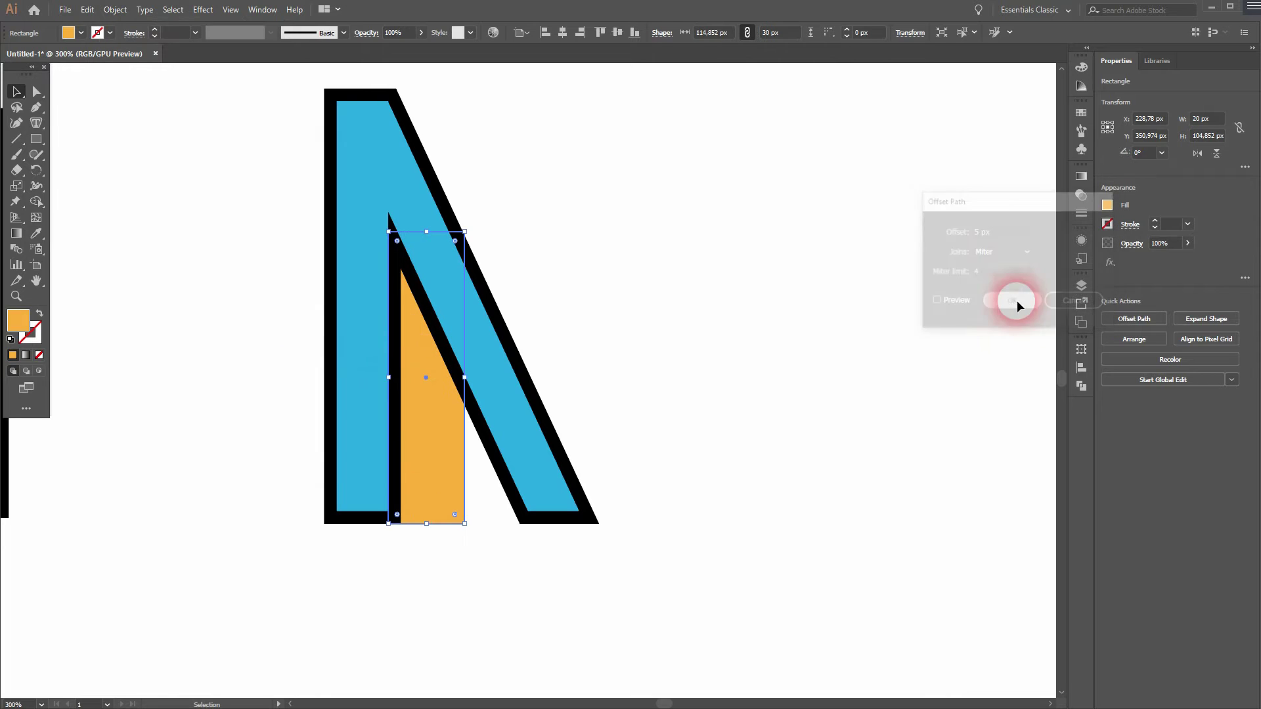
Step: Fill the orange bar's offset rectangle with black
left_click(102, 59)
left_click(80, 36)
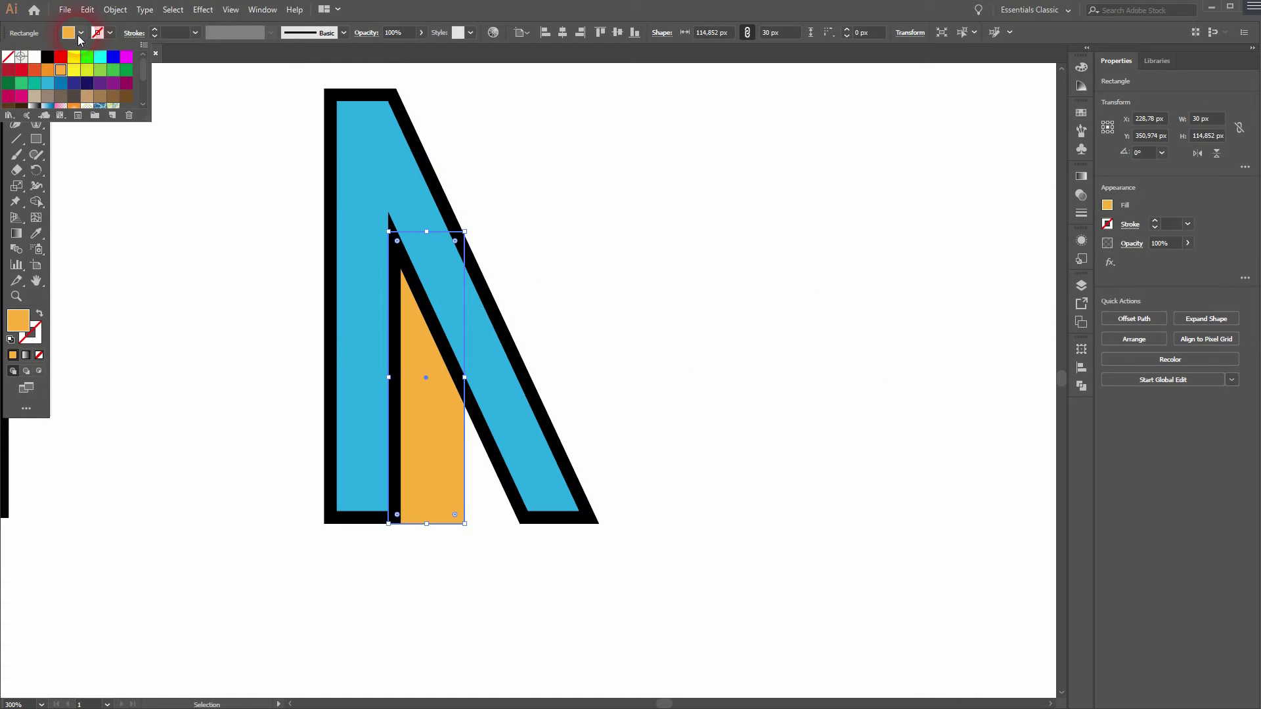
left_click(34, 57)
left_click(712, 476)
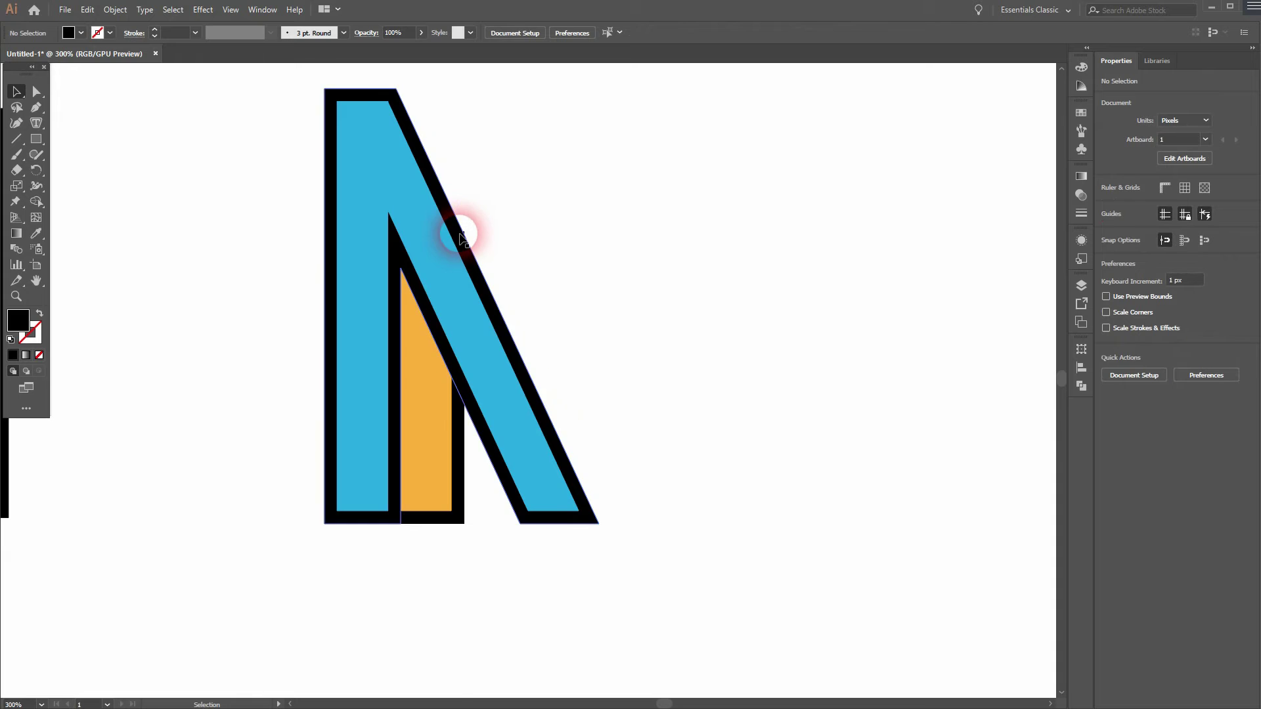
Step: Lower the upper edges of the orange bar, to about 103.5 px high, and its black offset rectangle so no corner protrudes past the blue diagonal
scroll(463, 227, "up", 3)
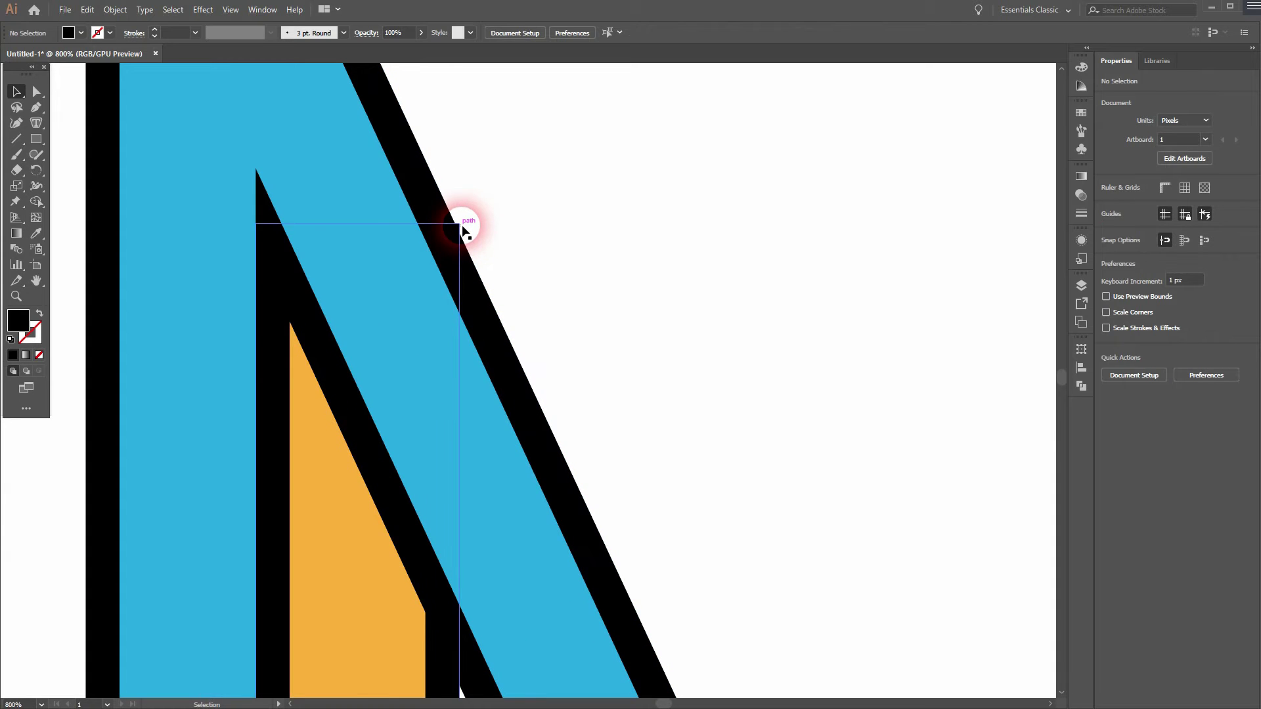
left_click(448, 269)
left_click(895, 349)
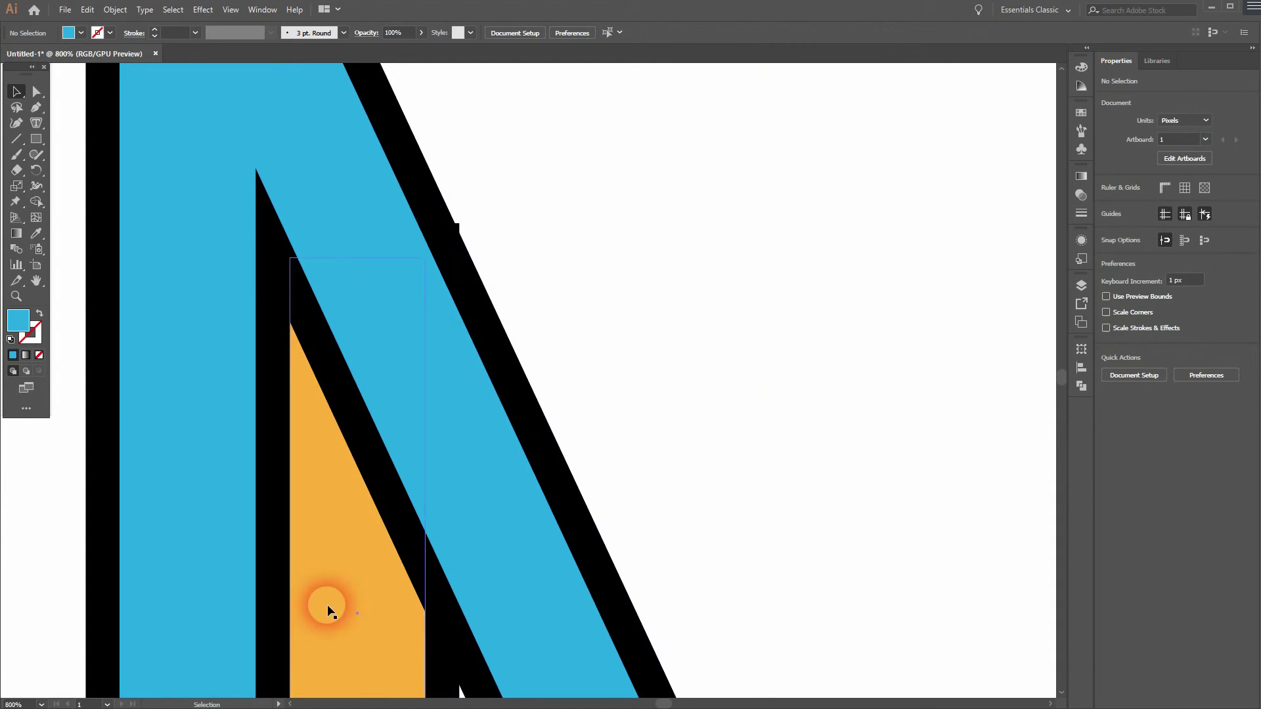
left_click(366, 593)
mouse_move(366, 265)
left_mouse_down()
mouse_move(358, 254)
mouse_move(358, 267)
left_mouse_up()
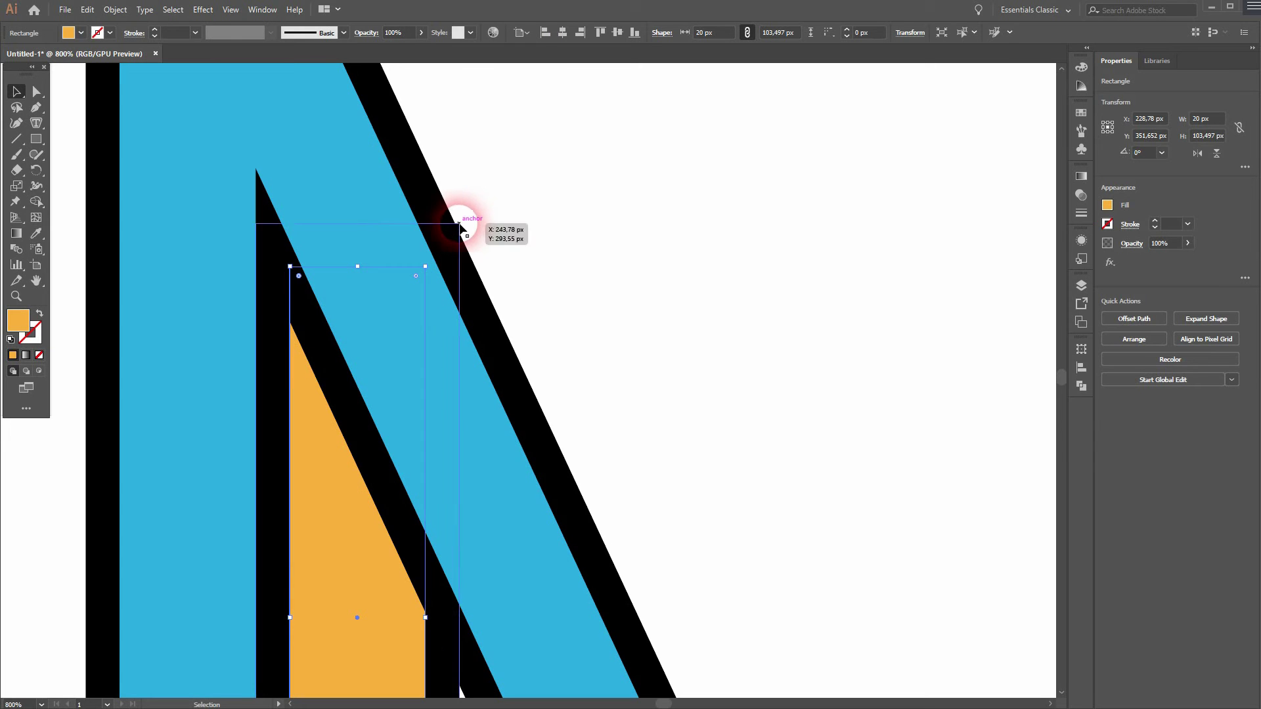
left_click(462, 225)
left_click_drag(358, 223, 358, 248)
left_click(716, 312)
Step: Place a copy of the whole outlined shape about 195 px to the right of the original and rotate it 180°
key("ctrl+0")
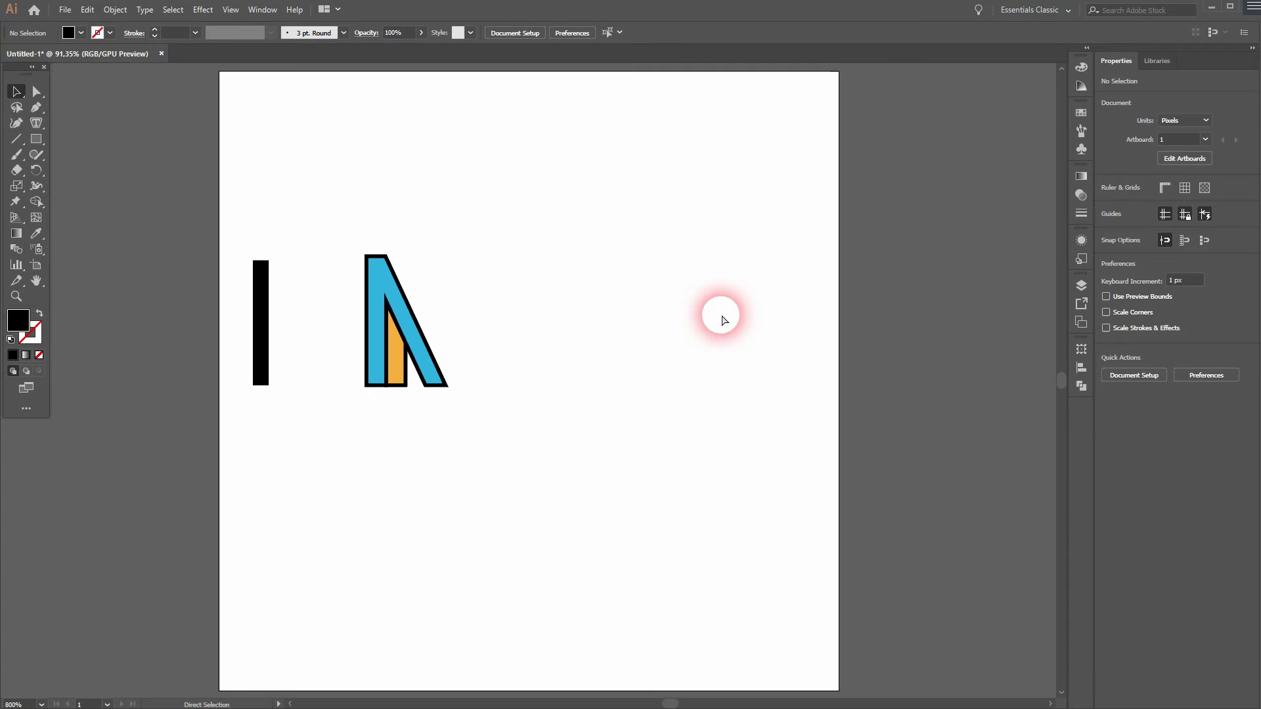
scroll(472, 333, "up", 3)
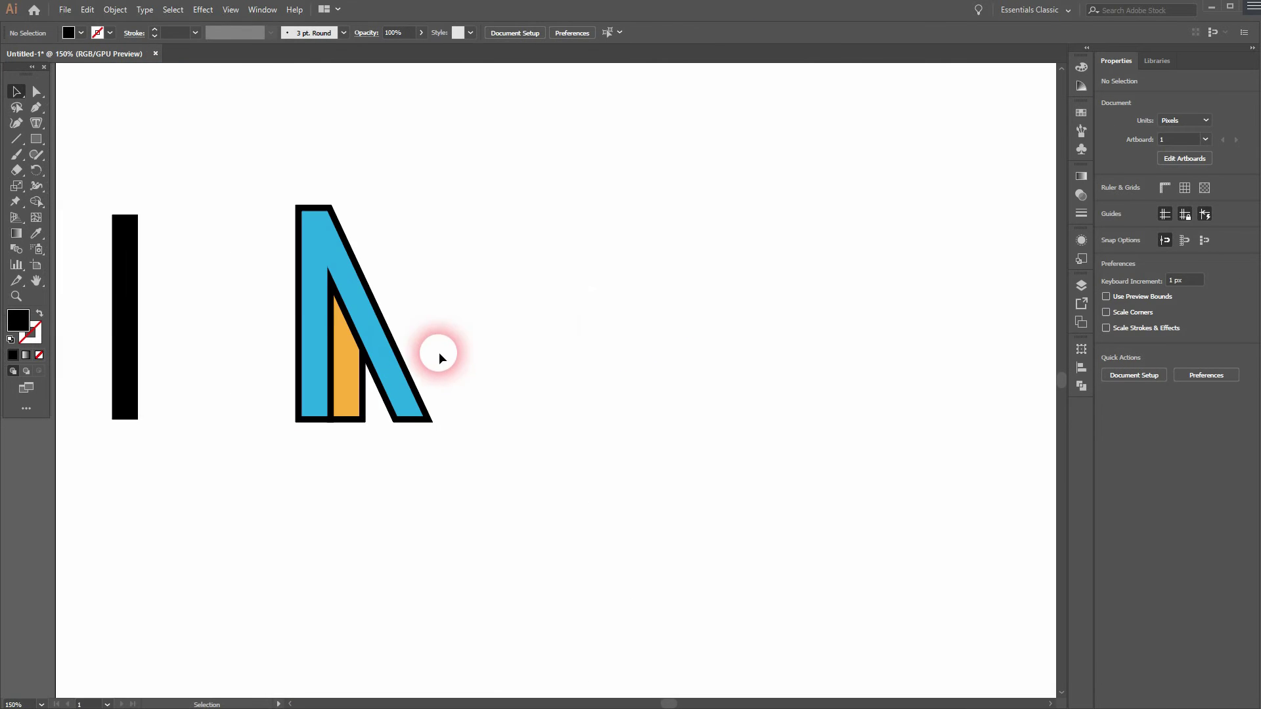
left_click_drag(264, 451, 531, 287)
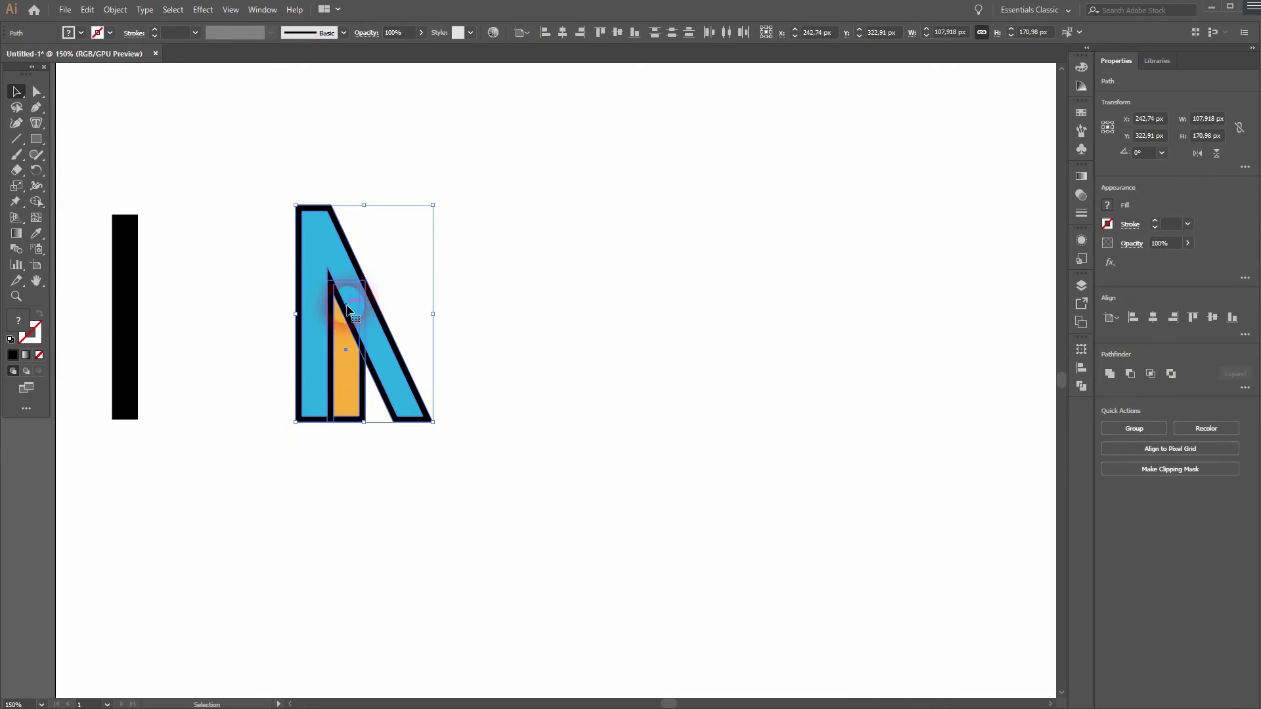
left_click_drag(314, 320, 561, 318)
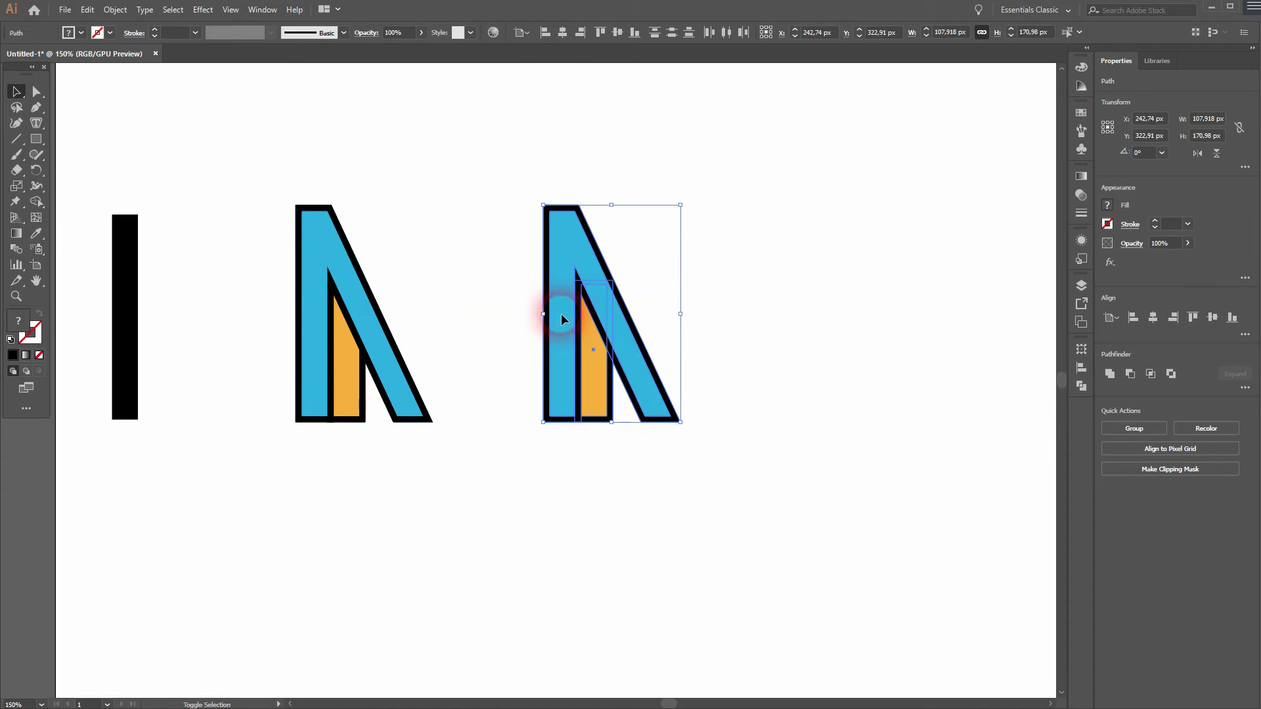
left_click_drag(687, 197, 531, 404)
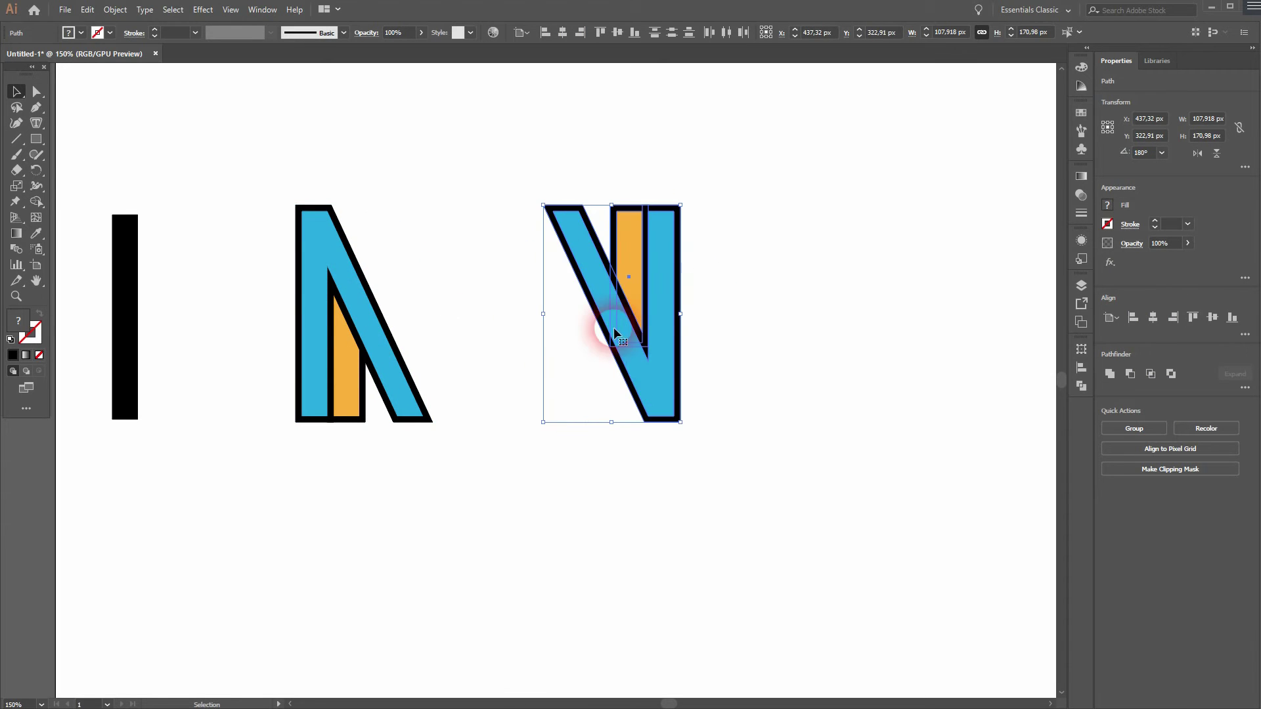
left_click(408, 315)
Step: Recolor the rotated copy's blue shape to dark red
left_click(589, 258)
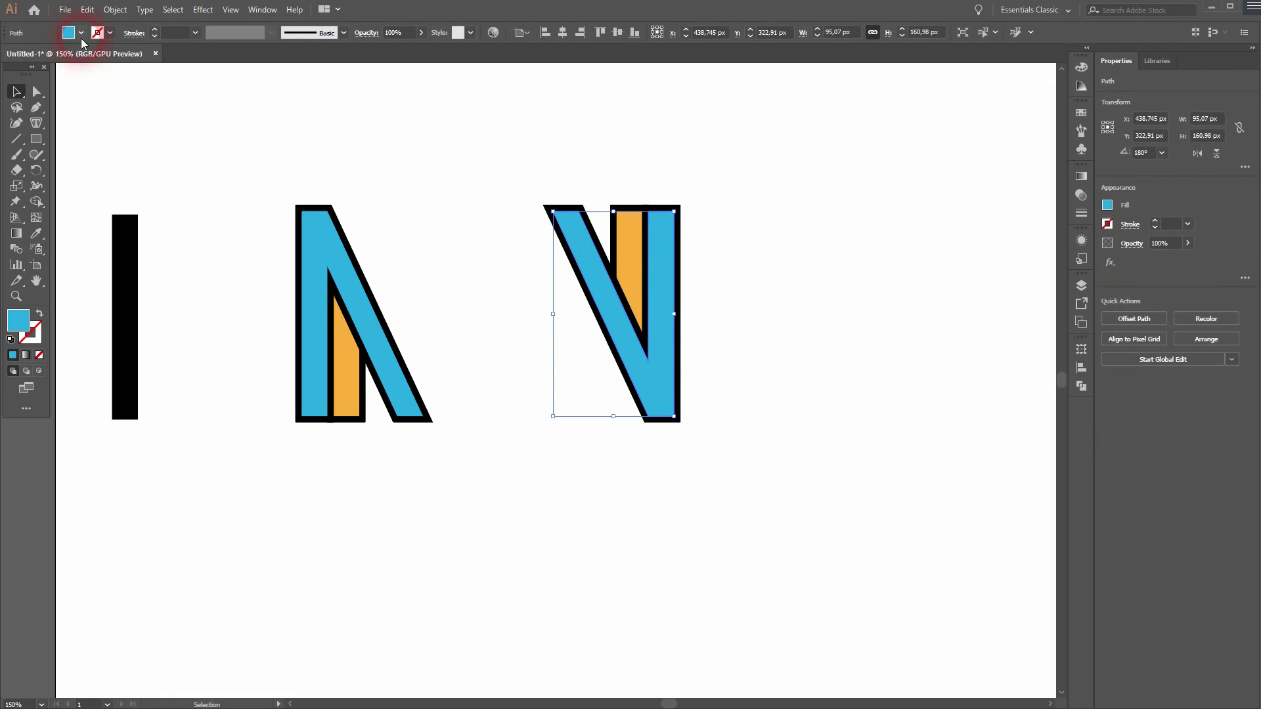
left_click(81, 32)
left_click(18, 75)
left_click(608, 467)
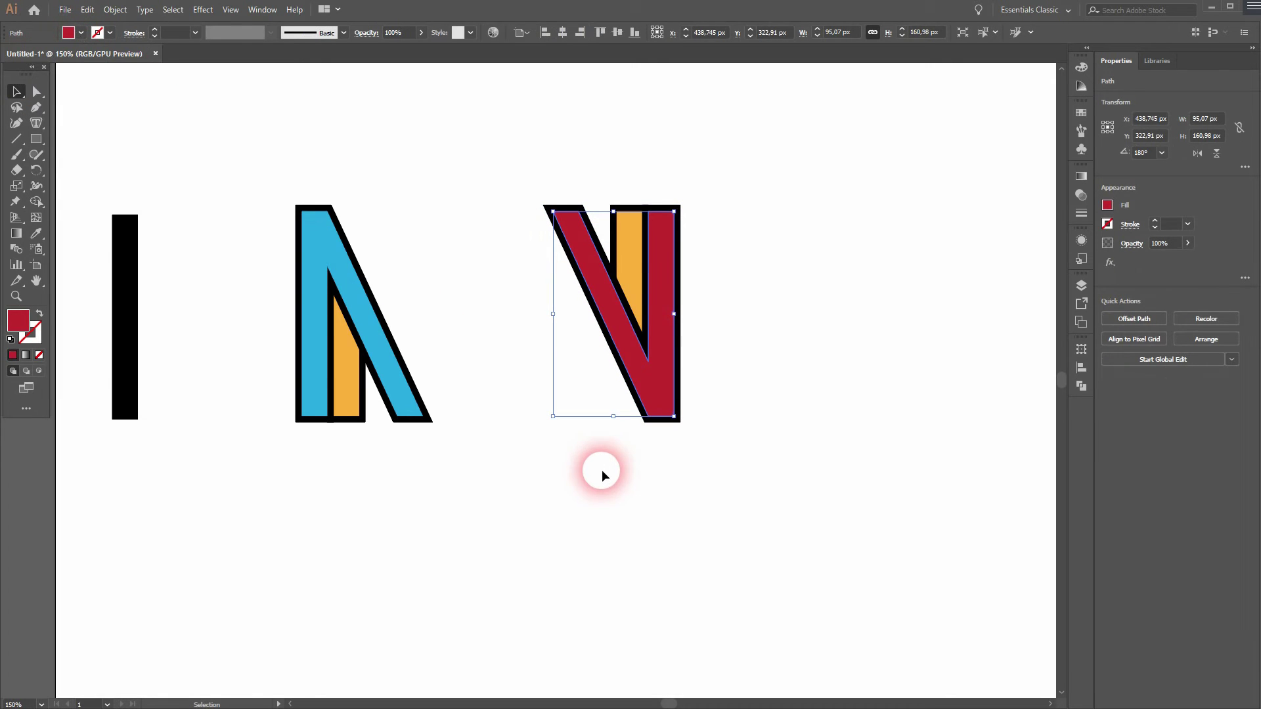
left_click(531, 448)
Step: Move the whole rotated copy against the blue shape's diagonal to form an N, nudging it 5 px left to close the gap
left_click_drag(530, 449, 722, 311)
left_click_drag(566, 220, 364, 230)
scroll(364, 230, "up", 4)
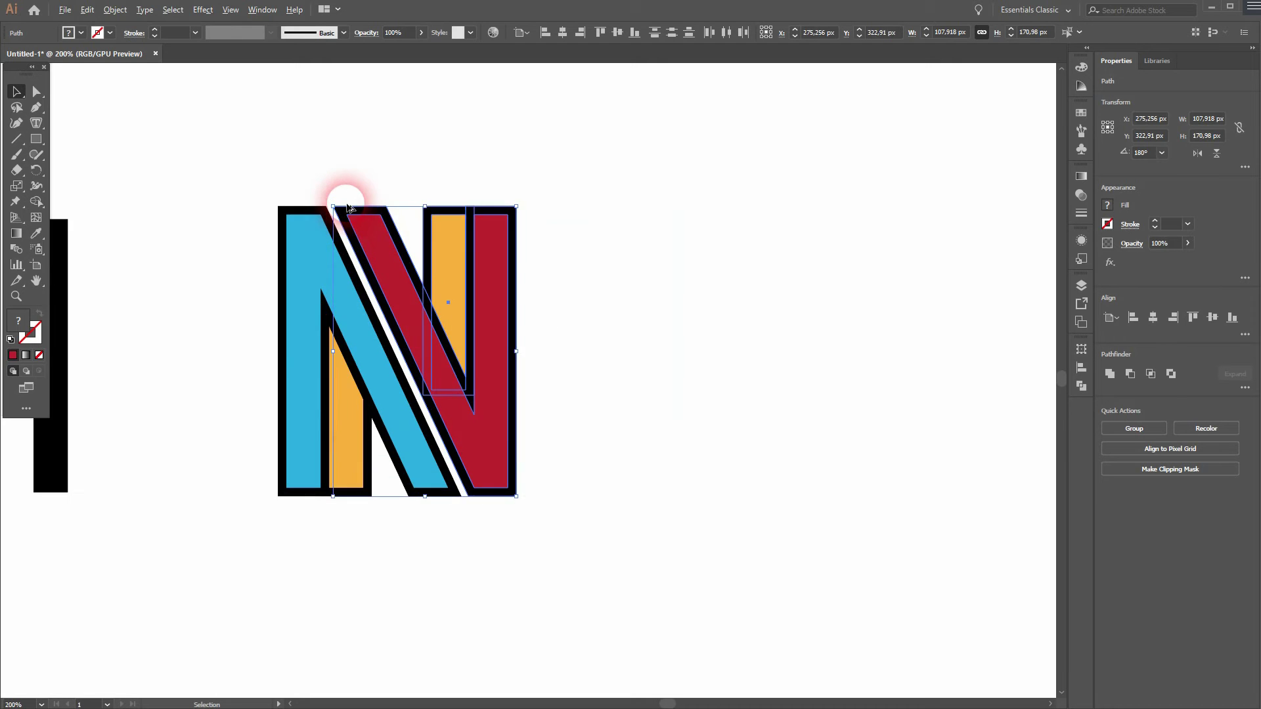
scroll(333, 235, "up", 1)
key("Left")
key("Left")
key("Left")
key("Left")
key("Left")
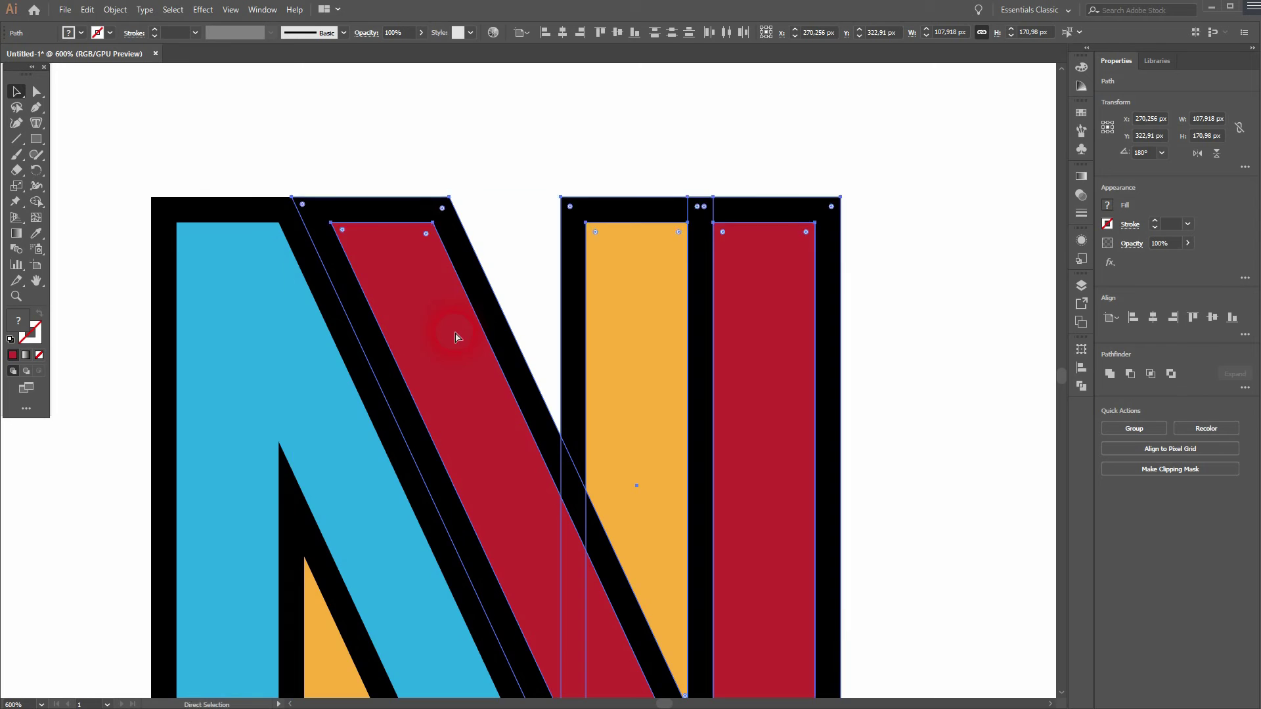
Step: In outline view, align the rotated copy's slanted outer edge exactly with the original's offset outline, and return to preview
key("ctrl+y")
left_click(399, 143)
scroll(313, 197, "up", 2)
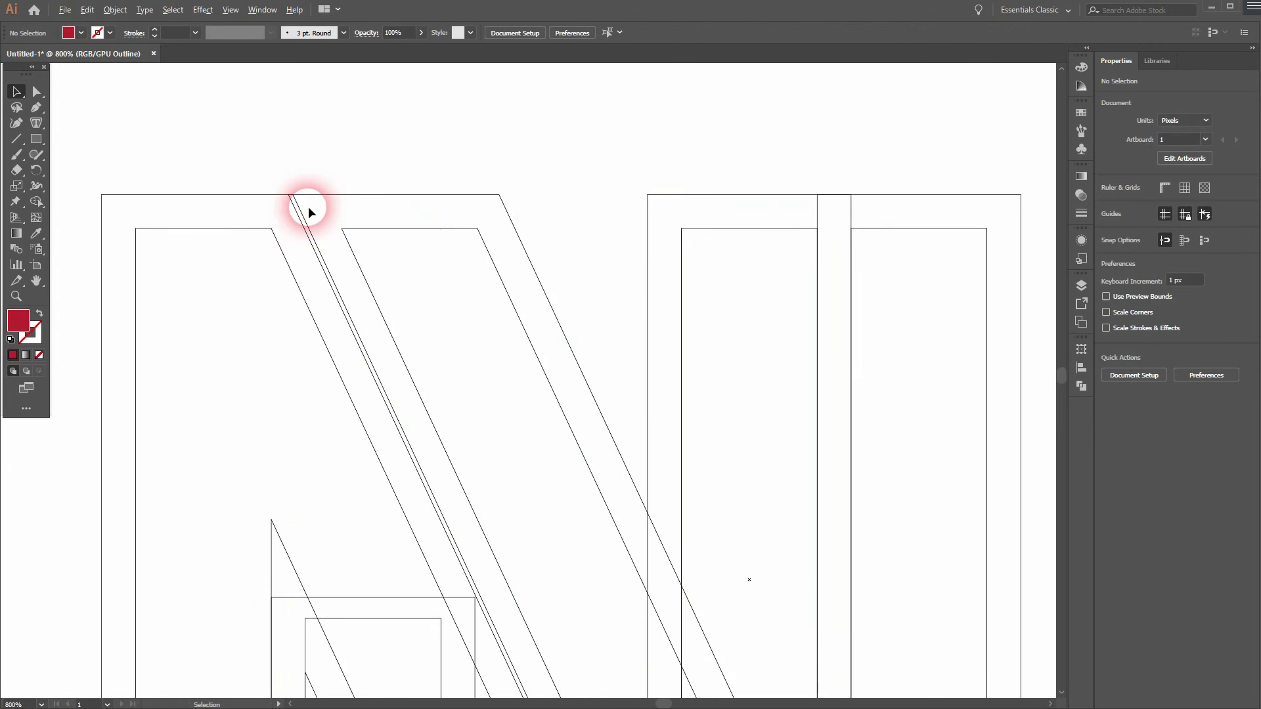
left_click_drag(465, 137, 997, 515)
key("Right")
key("Right")
left_click_drag(305, 200, 283, 190)
left_click(470, 135)
key("ctrl+0")
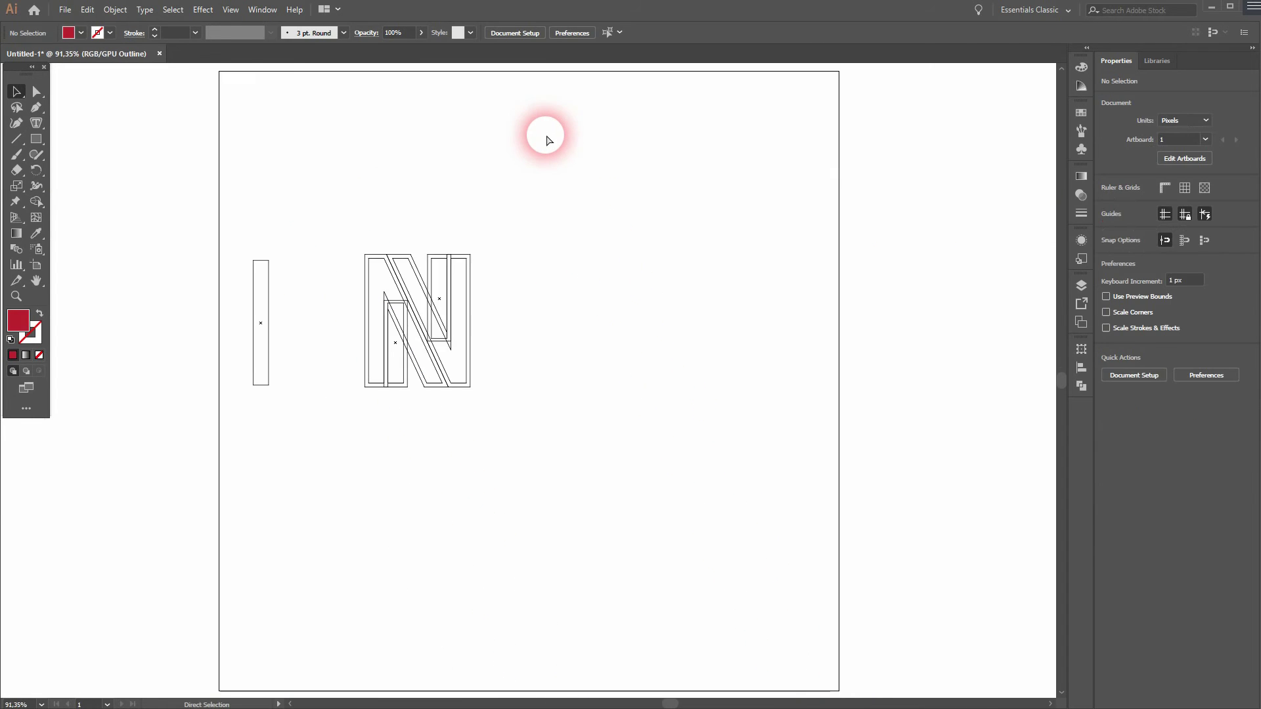
key("ctrl+y")
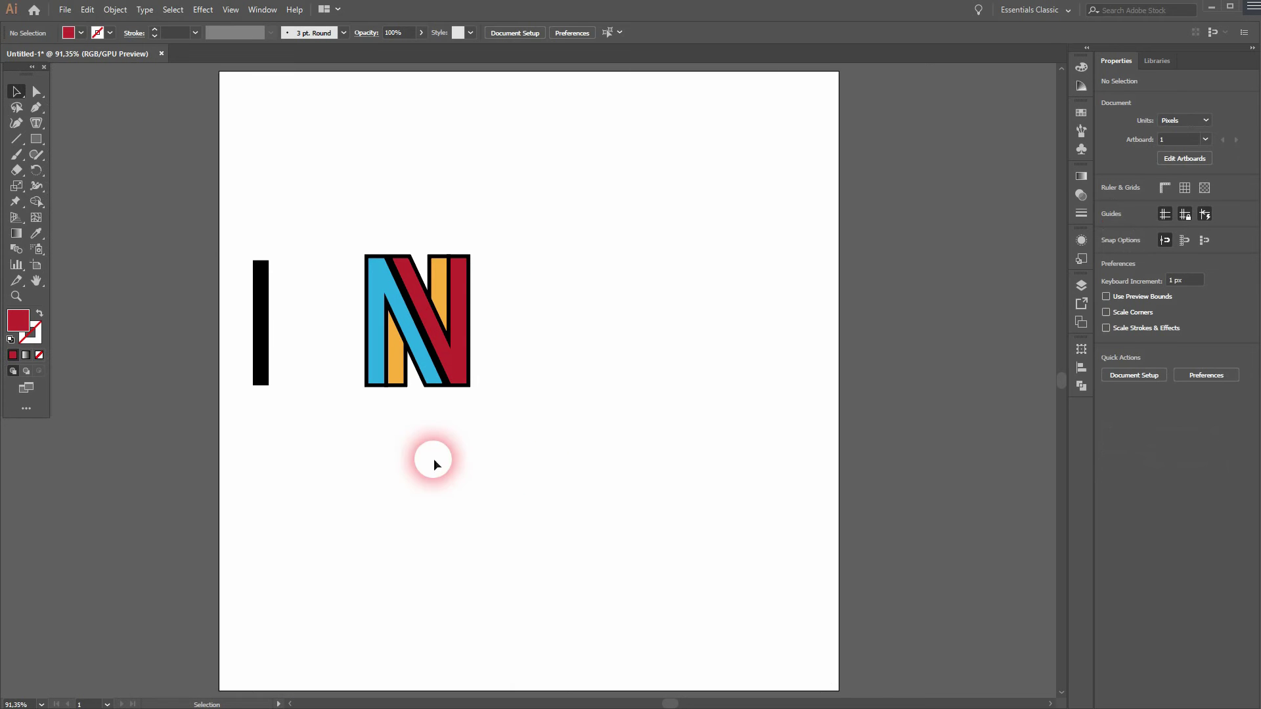
Step: Shift the red half of the N 2 px to the right, away from the blue half
scroll(384, 408, "up", 4)
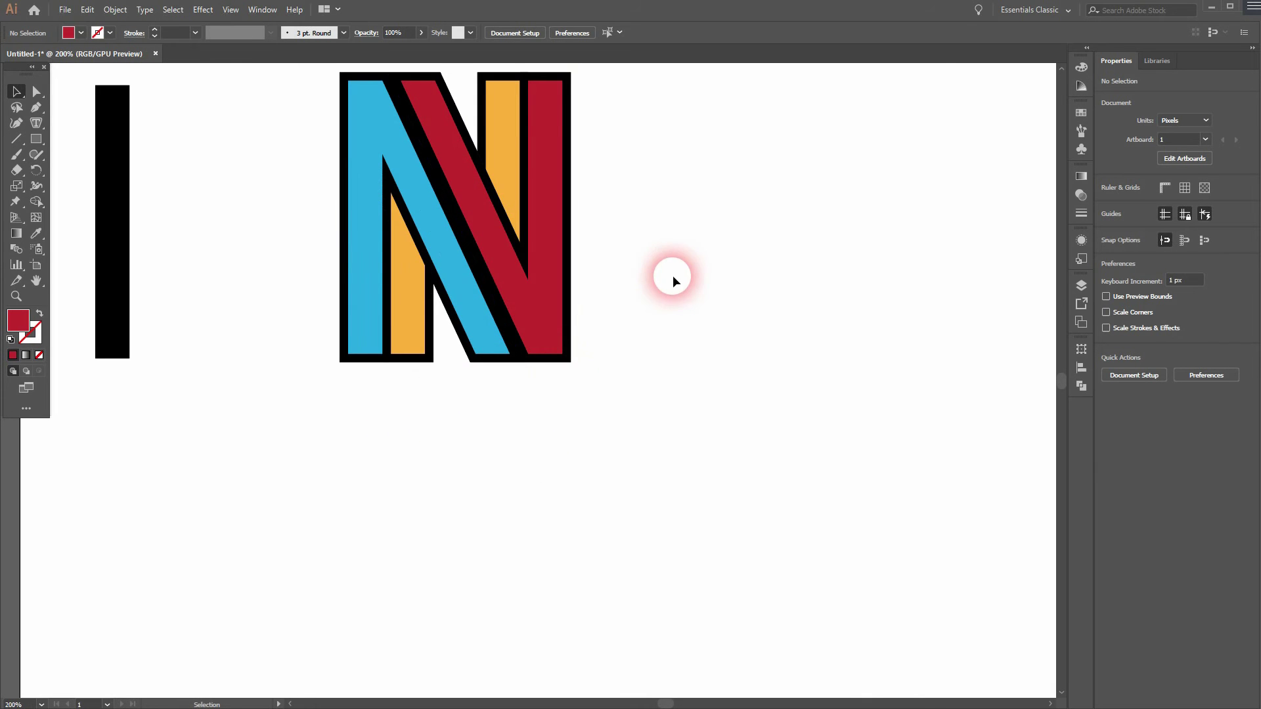
left_click_drag(652, 209, 658, 273)
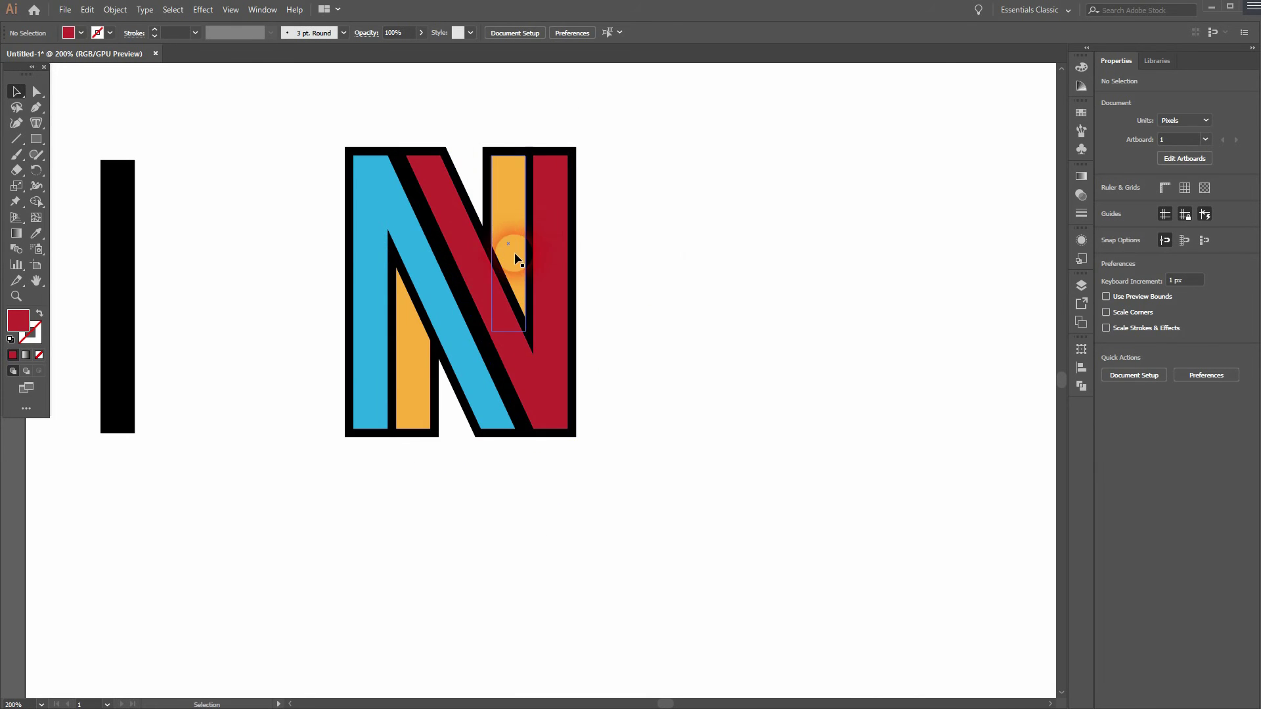
scroll(487, 308, "up", 2)
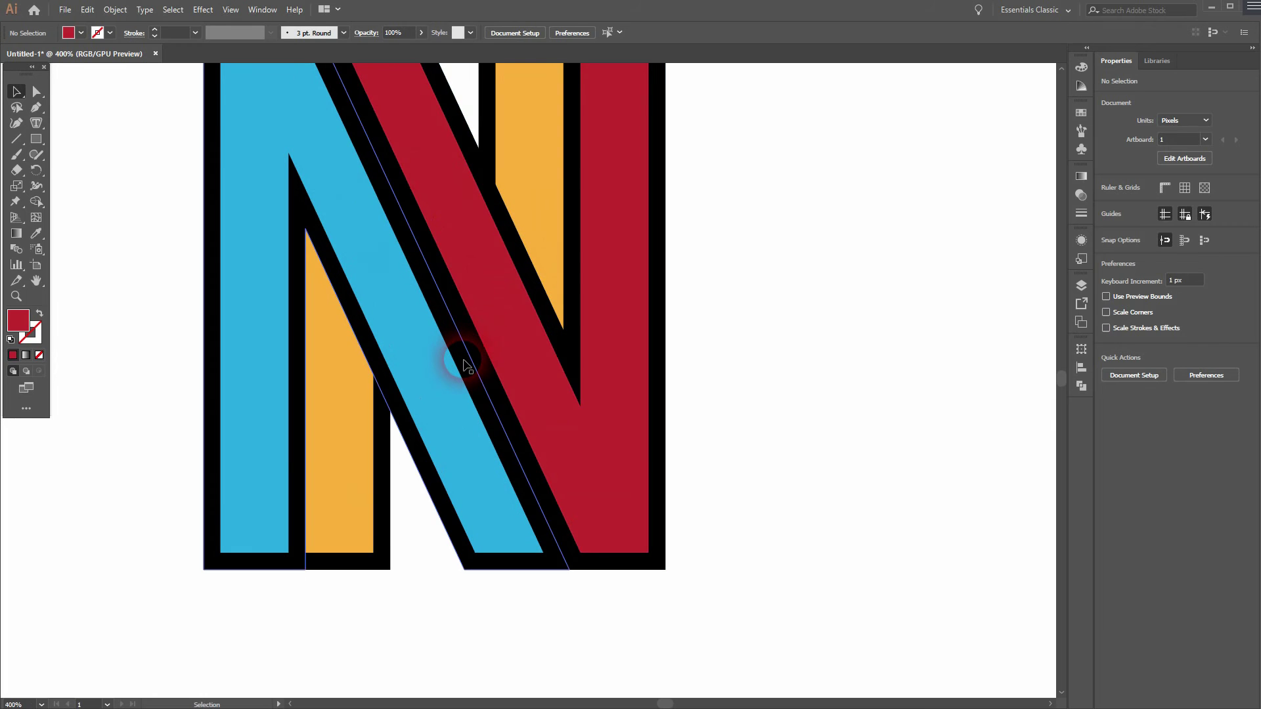
left_click(663, 569)
key("Right")
key("Right")
left_click(748, 455)
scroll(754, 411, "down", 1)
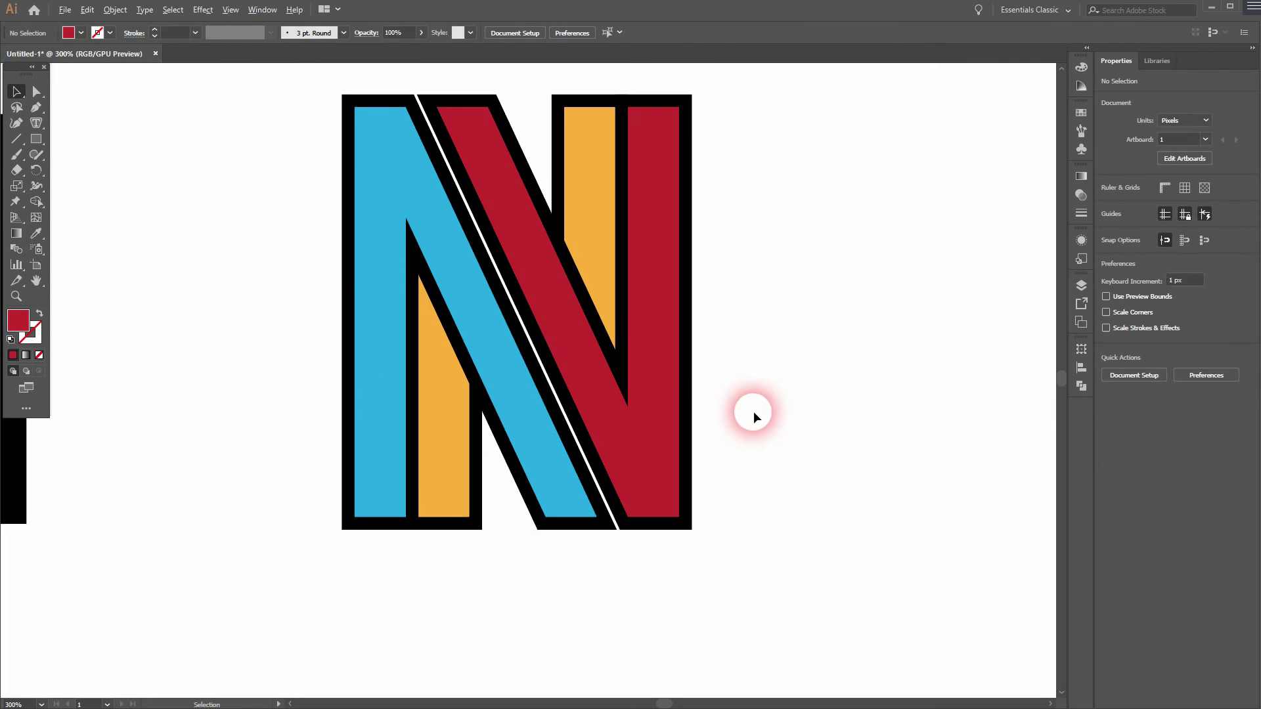
Step: Pull the red half away from the blue half and snap its upper outer corner onto the blue outline's upper corner
left_click_drag(630, 575, 790, 116)
key("ctrl+a")
left_click(757, 294)
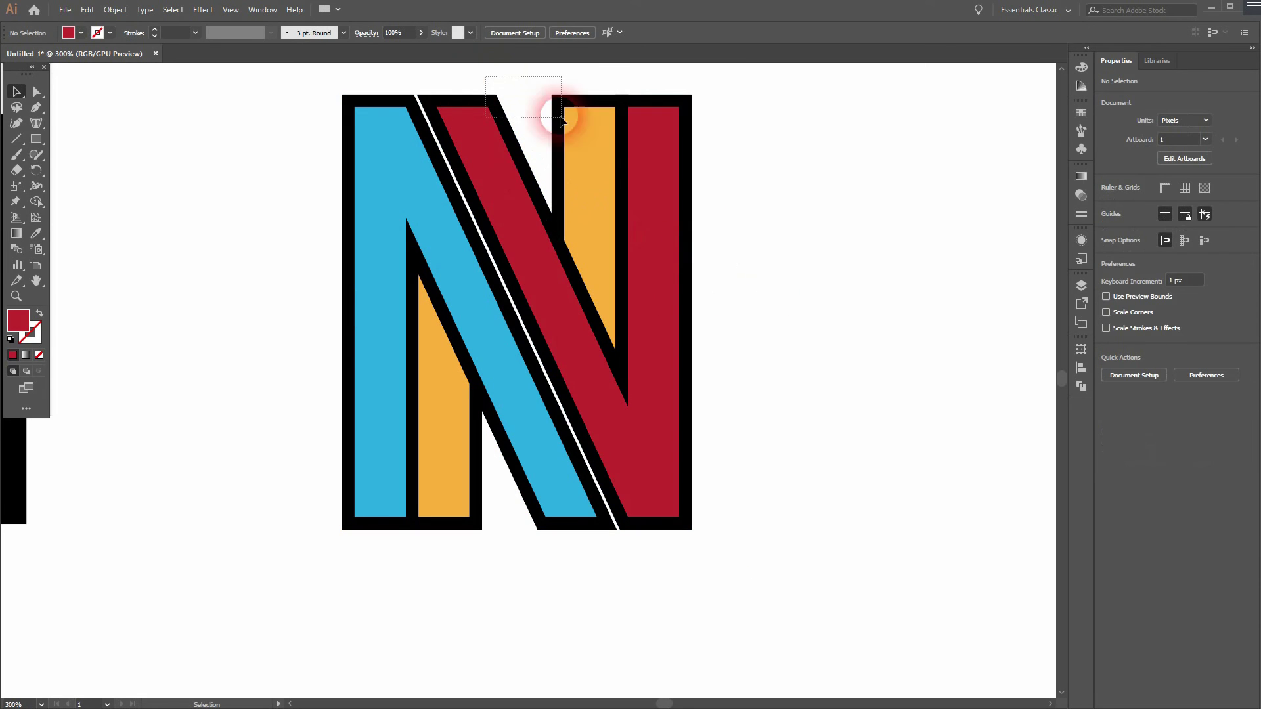
left_click(654, 204)
left_click_drag(654, 205, 802, 228)
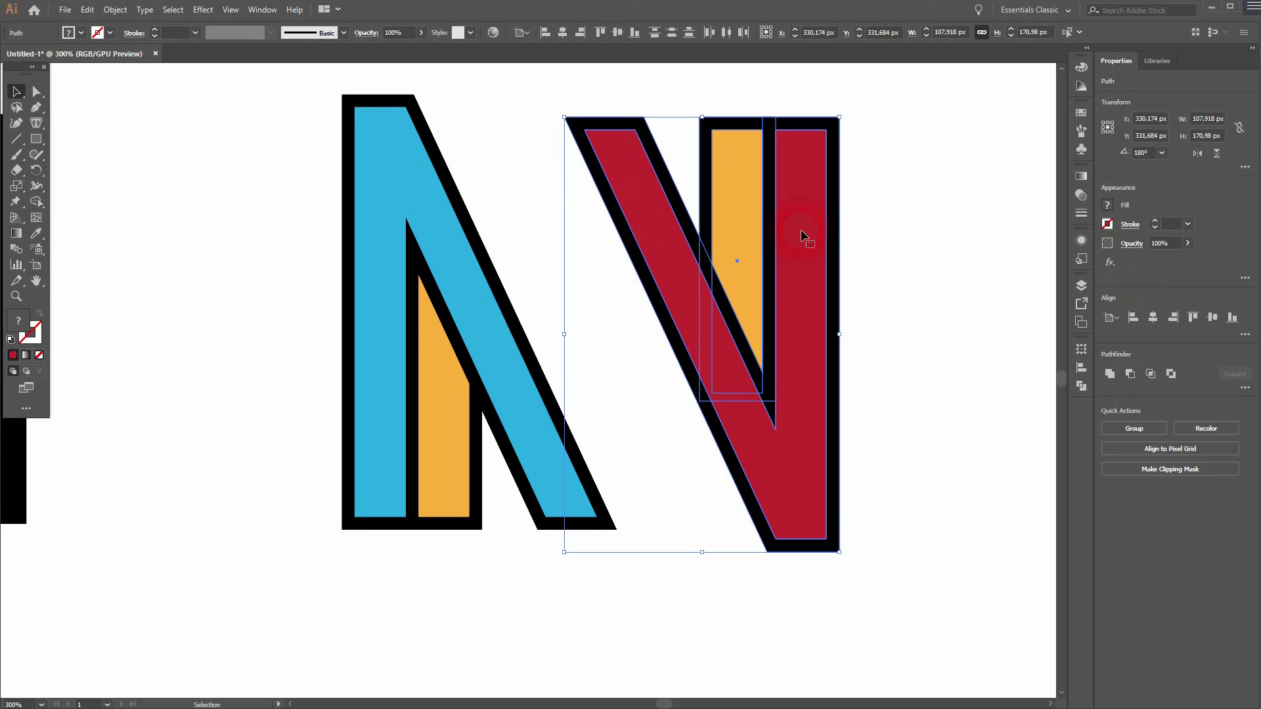
scroll(548, 121, "up", 2)
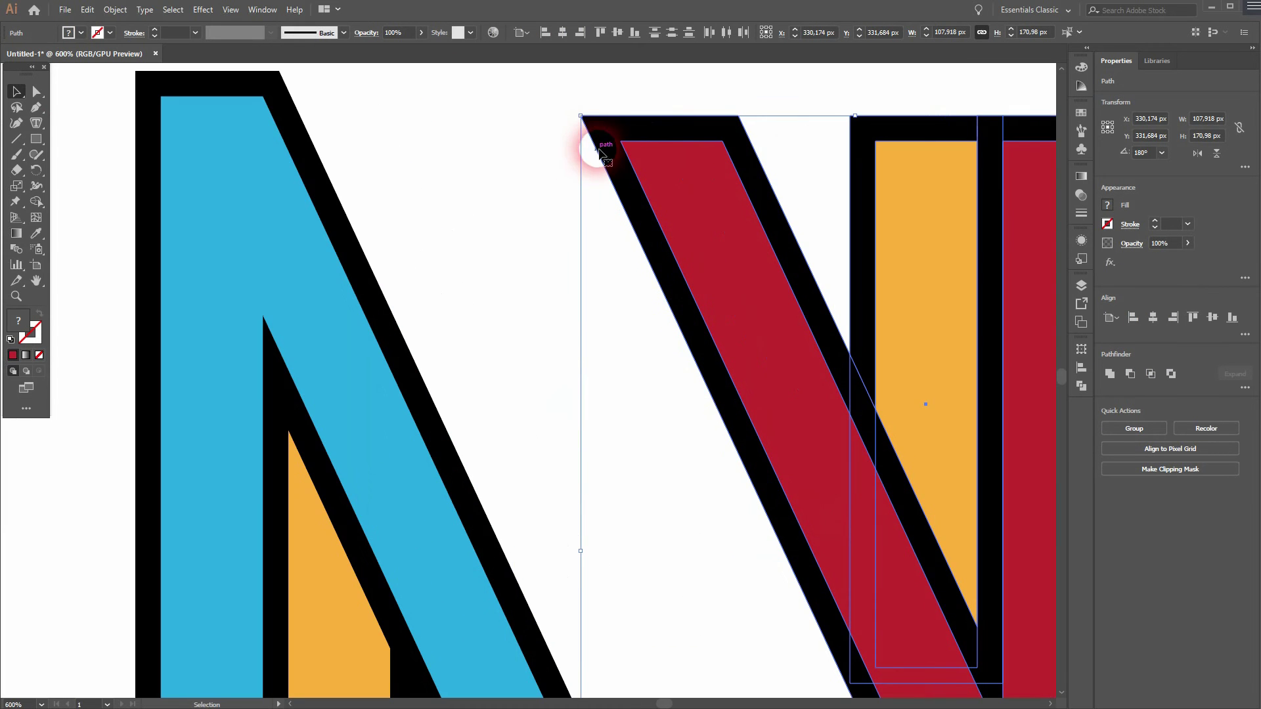
left_click_drag(578, 124, 280, 355)
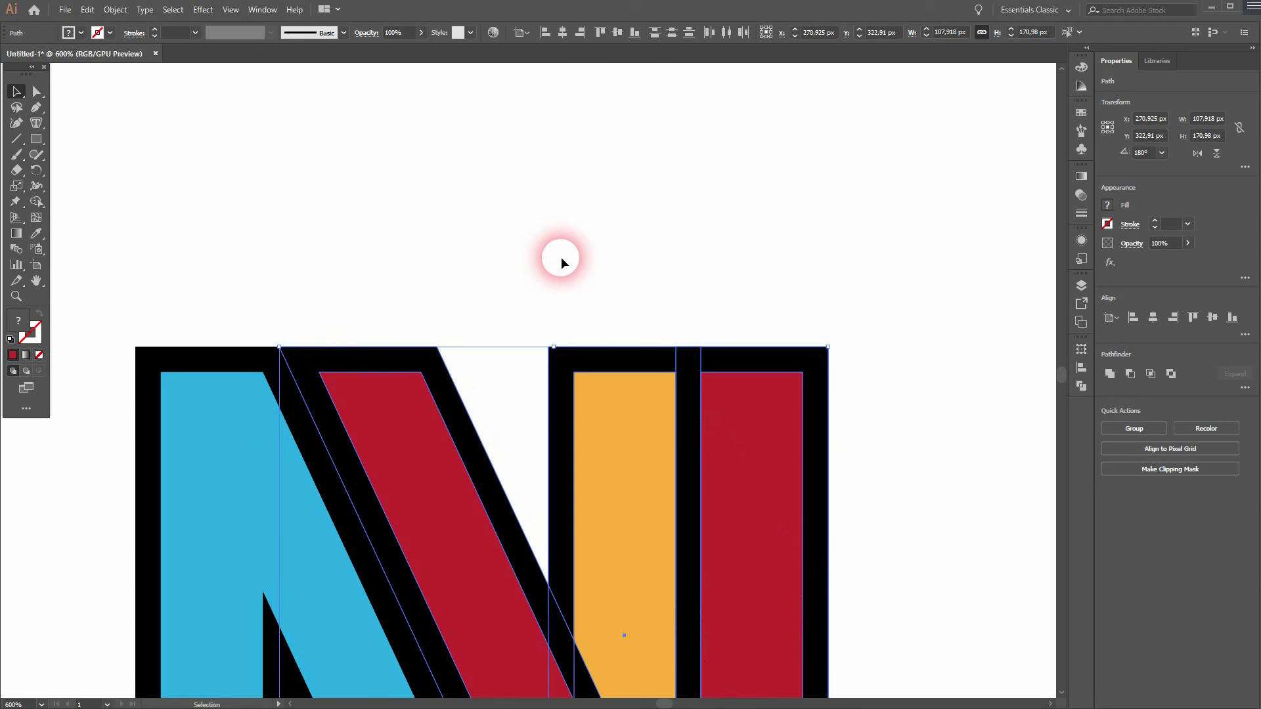
Step: Nudge the red half 5 px left so the two black outlines overlap along the diagonal
key("Left")
key("Left")
key("Left")
key("Left")
key("Left")
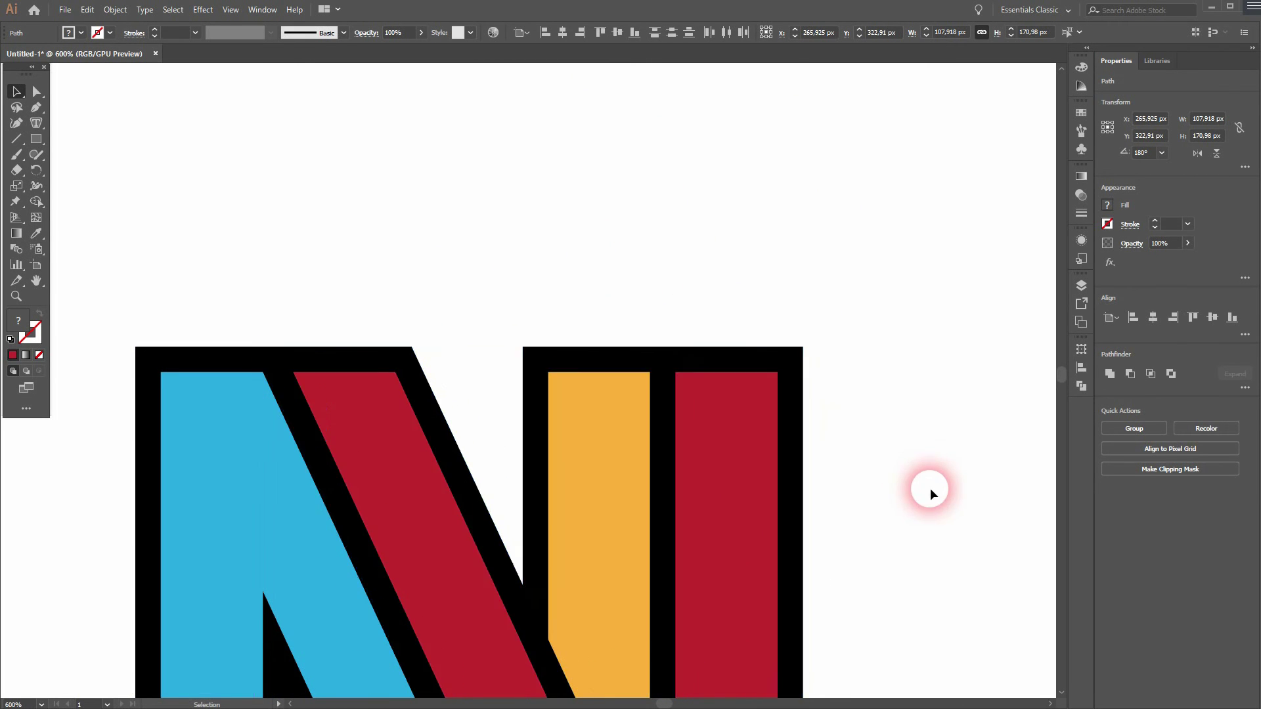
left_click(931, 488)
key("ctrl+0")
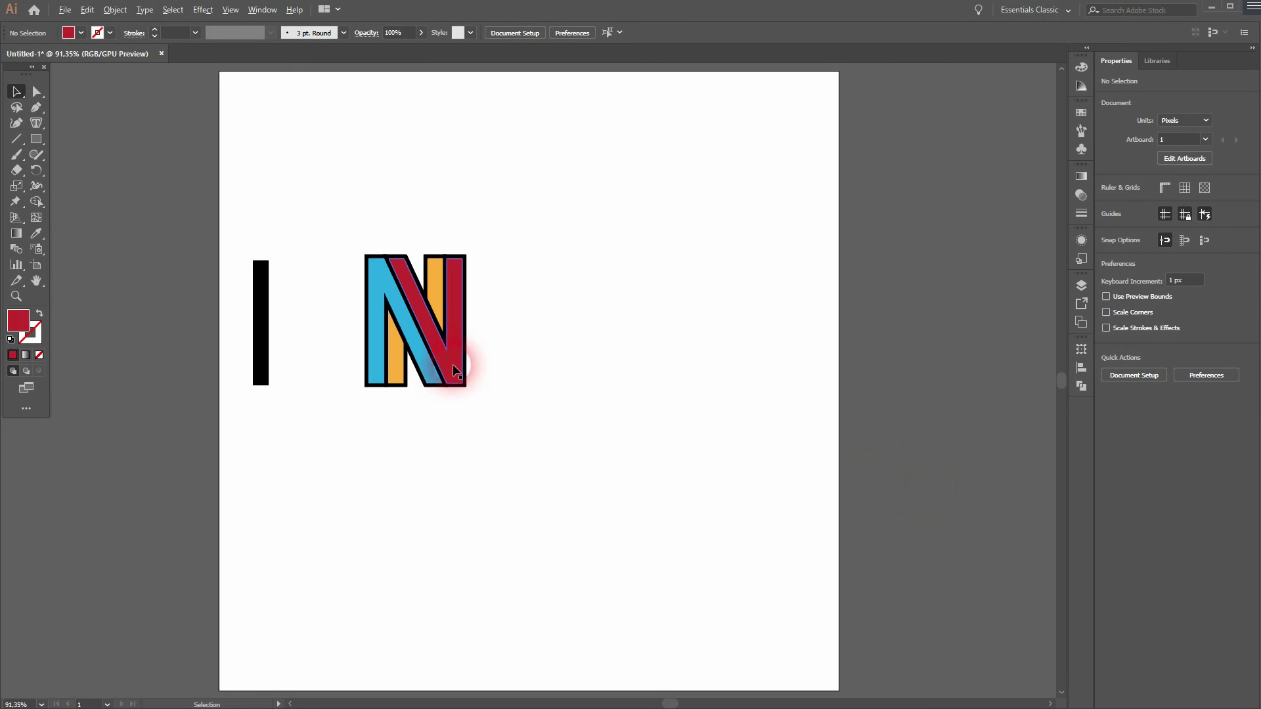
Step: Move the entire N lettermark toward the middle of the artboard
scroll(456, 376, "up", 2)
left_click_drag(273, 436, 585, 239)
left_click_drag(456, 343, 674, 427)
left_click(822, 436)
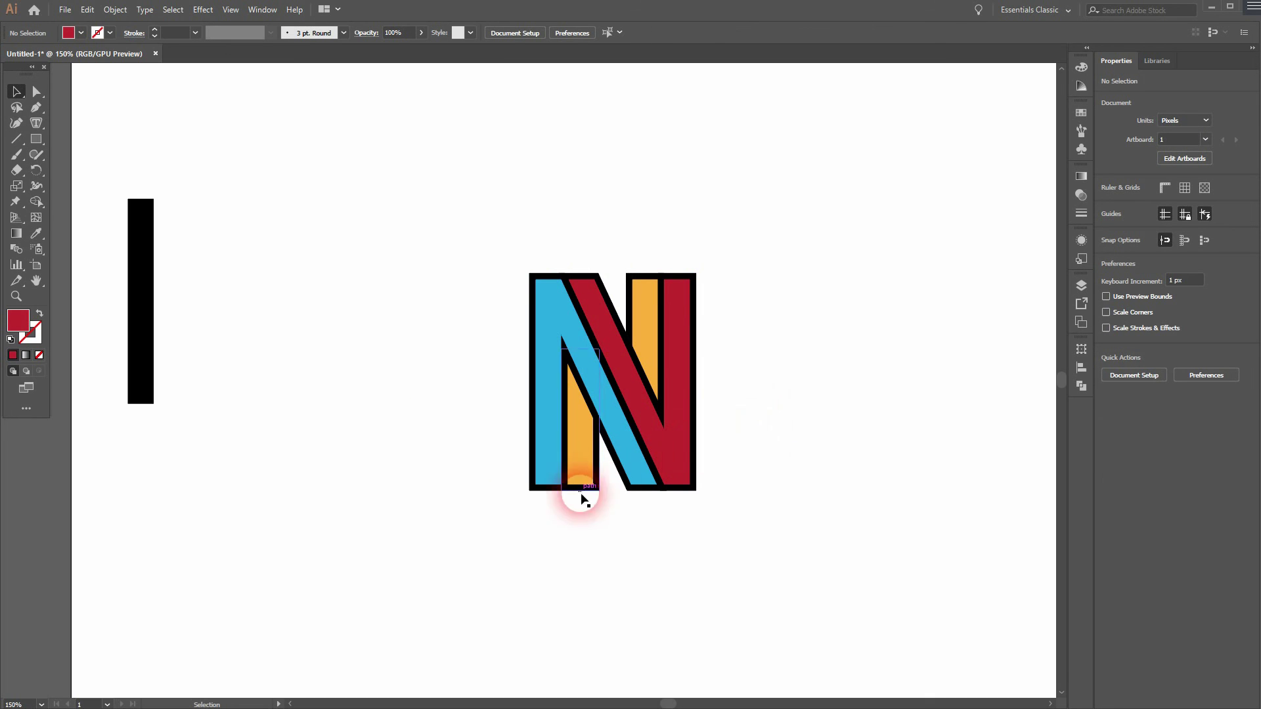
Step: Resize the entire N symmetrically about its center to about 150 px high and 142 px wide
left_click_drag(500, 517, 614, 478)
left_click(655, 554)
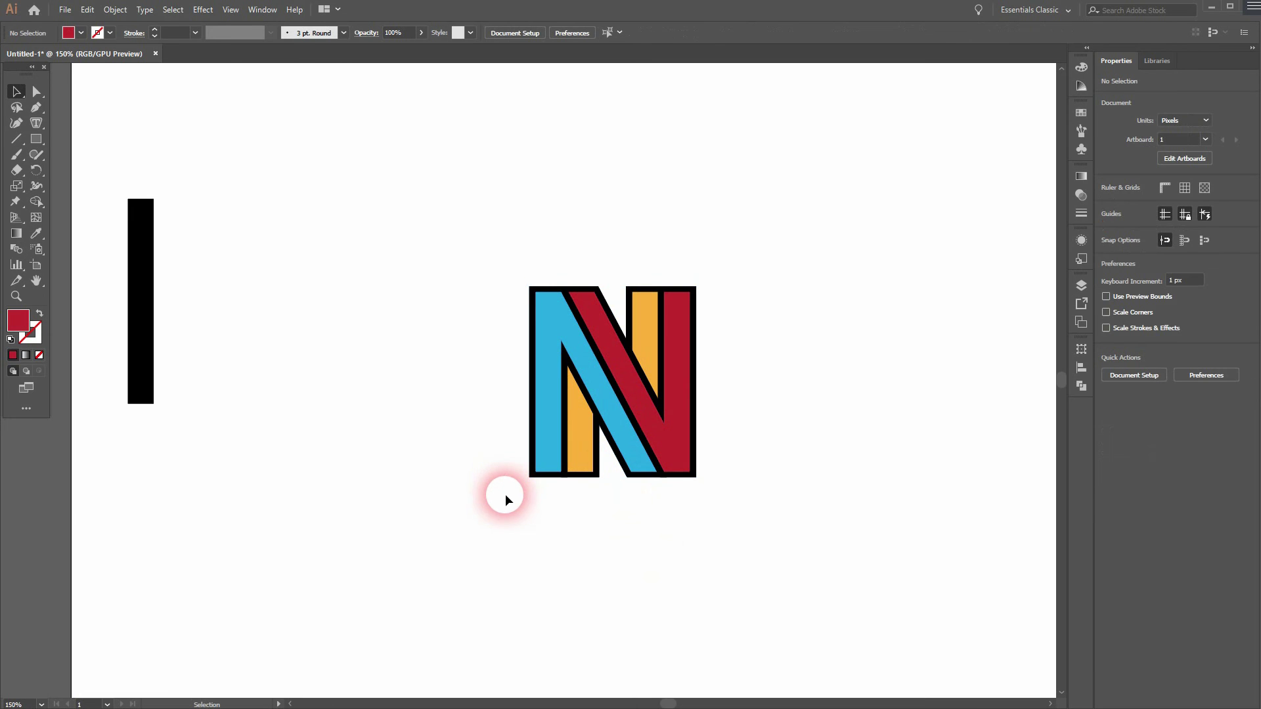
left_click_drag(506, 501, 743, 376)
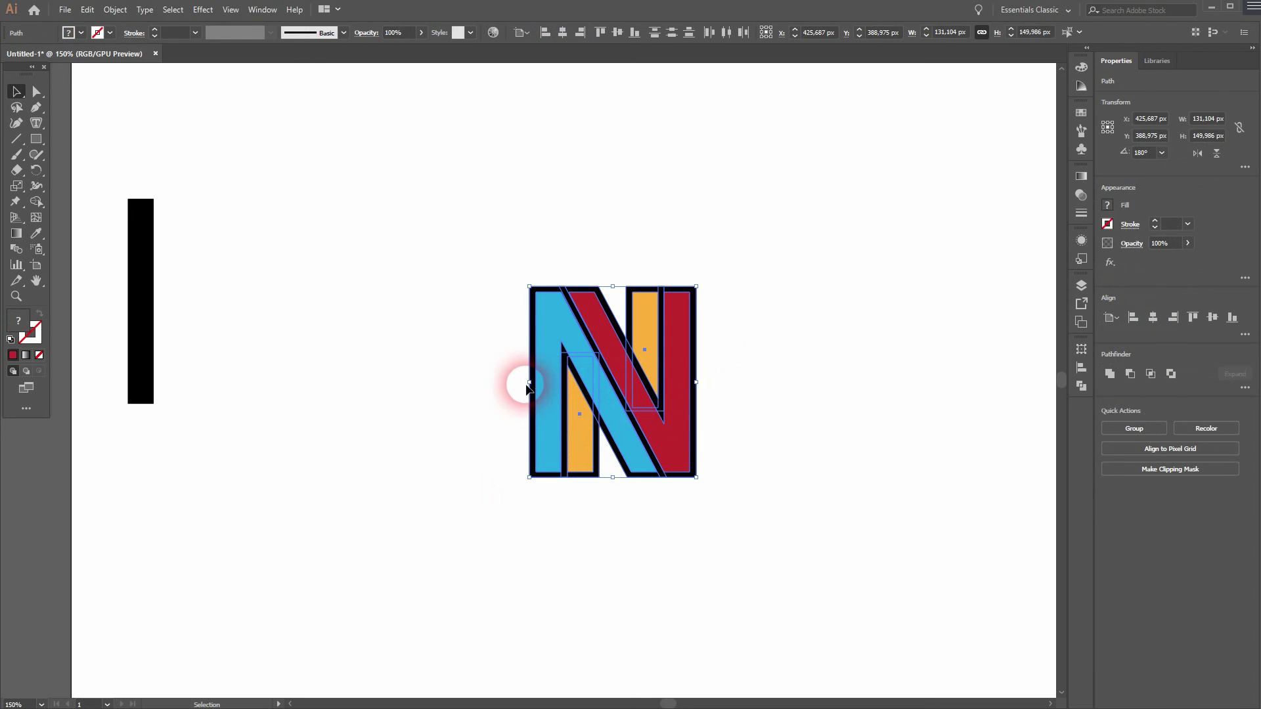
left_click_drag(530, 382, 523, 378)
left_click(586, 538)
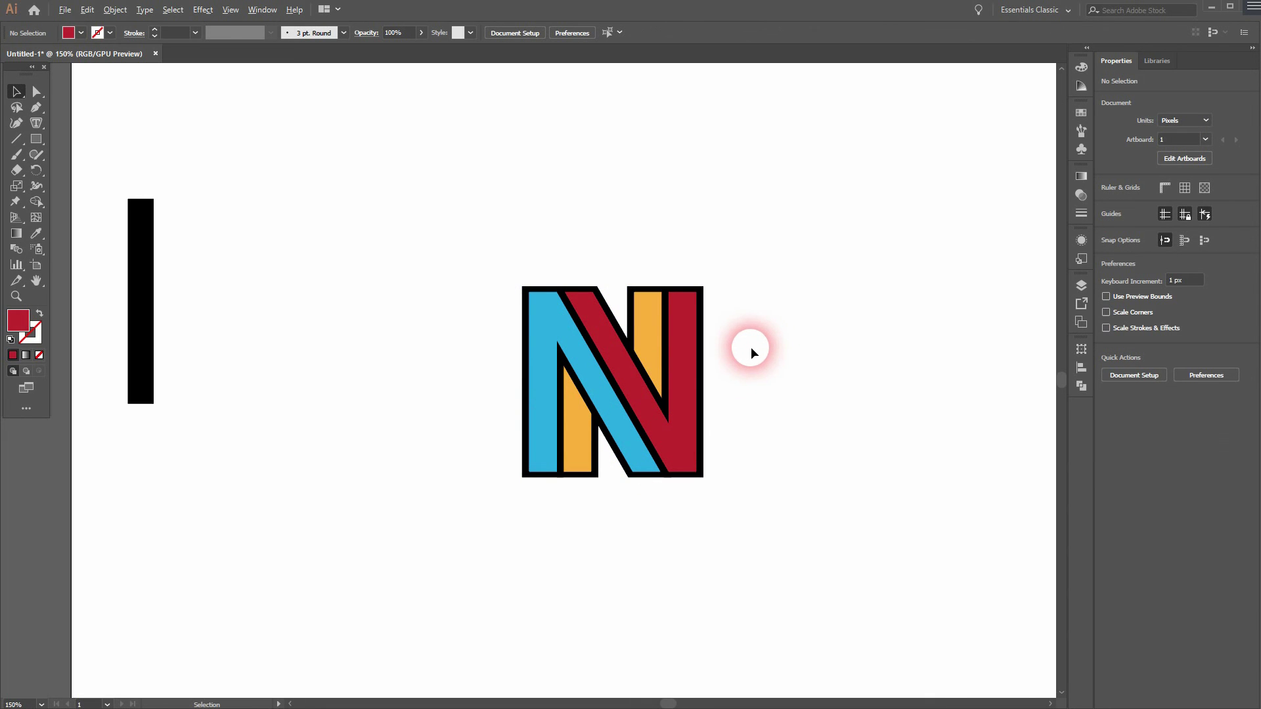
Step: Group all the shapes of the N lettermark
left_click_drag(494, 518, 772, 349)
right_click(661, 424)
left_click(718, 501)
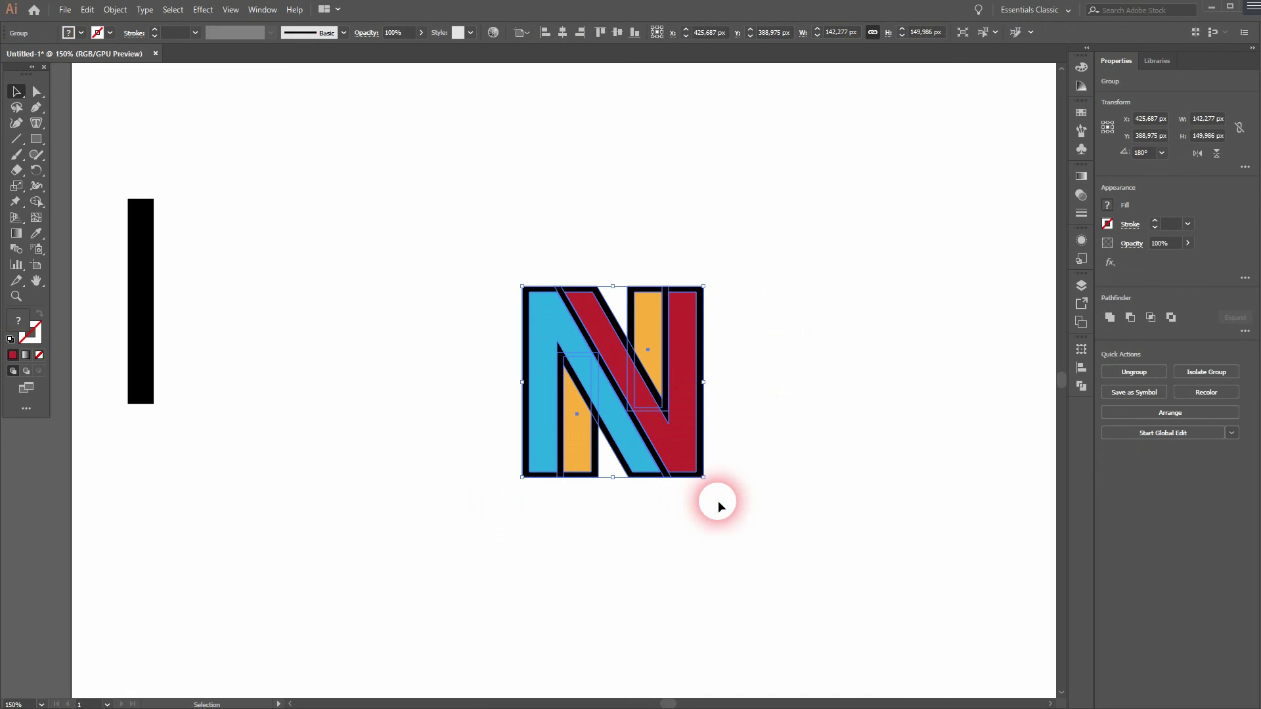